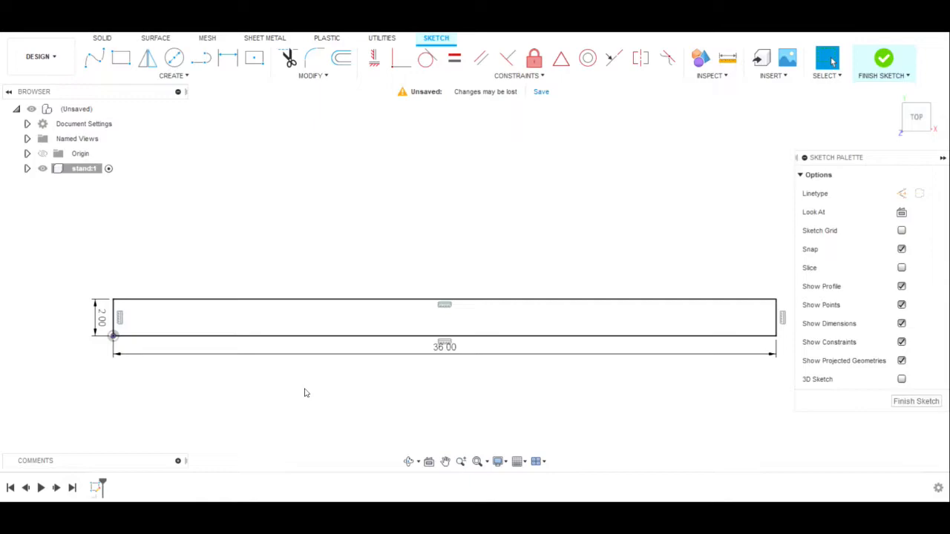
Draw a 36 in by 2 in rectangle above the existing one, aligned with its left edge.
{"action": "mouse_move", "coordinate": [290, 396]}
{"action": "middle_mouse_down"}
{"action": "mouse_move", "coordinate": [302, 377]}
{"action": "mouse_move", "coordinate": [257, 374]}
{"action": "mouse_move", "coordinate": [283, 375]}
{"action": "middle_mouse_up"}
{"action": "scroll", "coordinate": [258, 378], "scroll_direction": "down", "scroll_amount": 2}
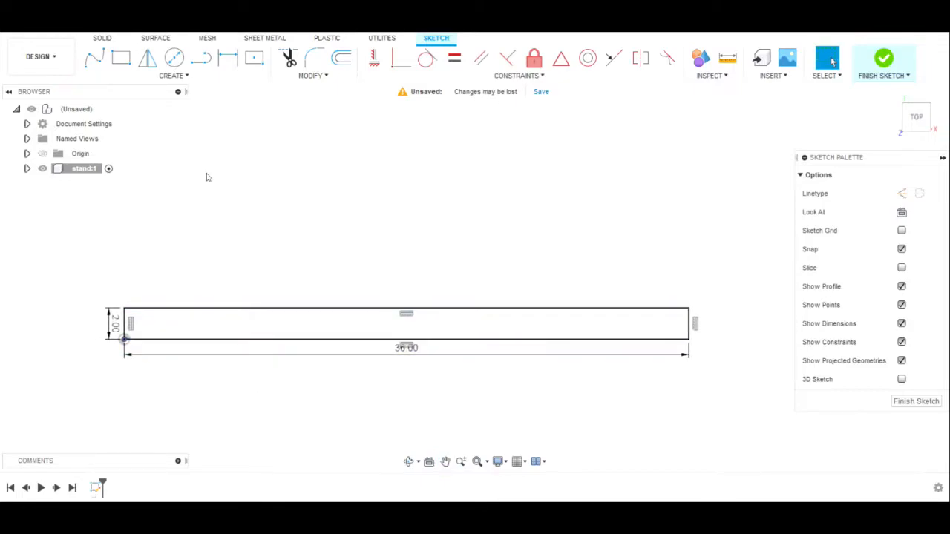
{"action": "left_click", "coordinate": [121, 57]}
{"action": "scroll", "coordinate": [133, 247], "scroll_direction": "up", "scroll_amount": 2}
{"action": "scroll", "coordinate": [144, 286], "scroll_direction": "up", "scroll_amount": 1}
{"action": "middle_click_drag", "start_coordinate": [146, 282], "coordinate": [141, 159]}
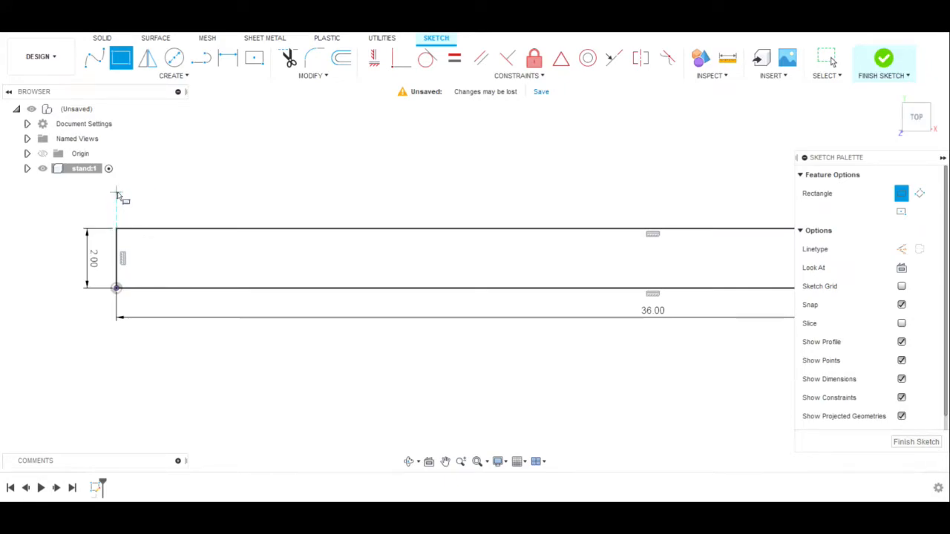
{"action": "left_click", "coordinate": [117, 191]}
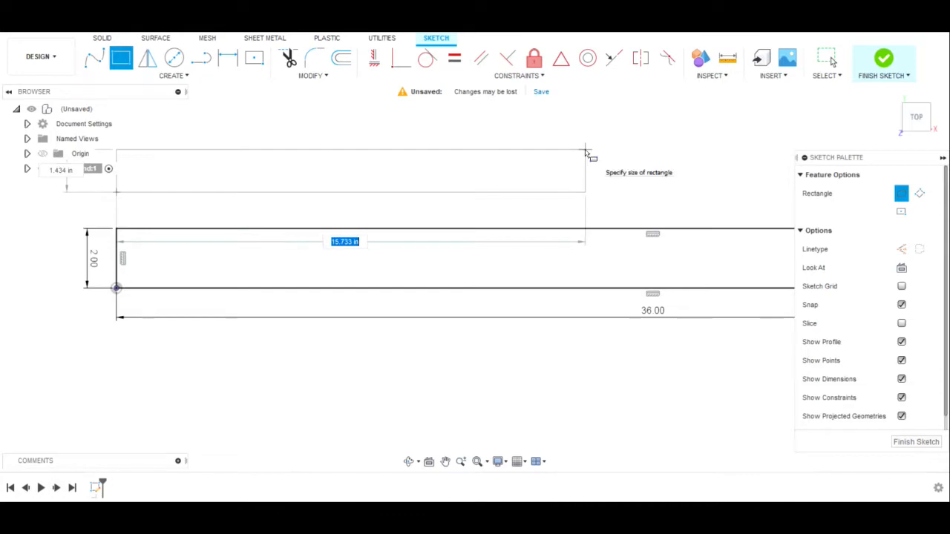
{"action": "type", "text": "36"}
{"action": "key", "text": "Tab"}
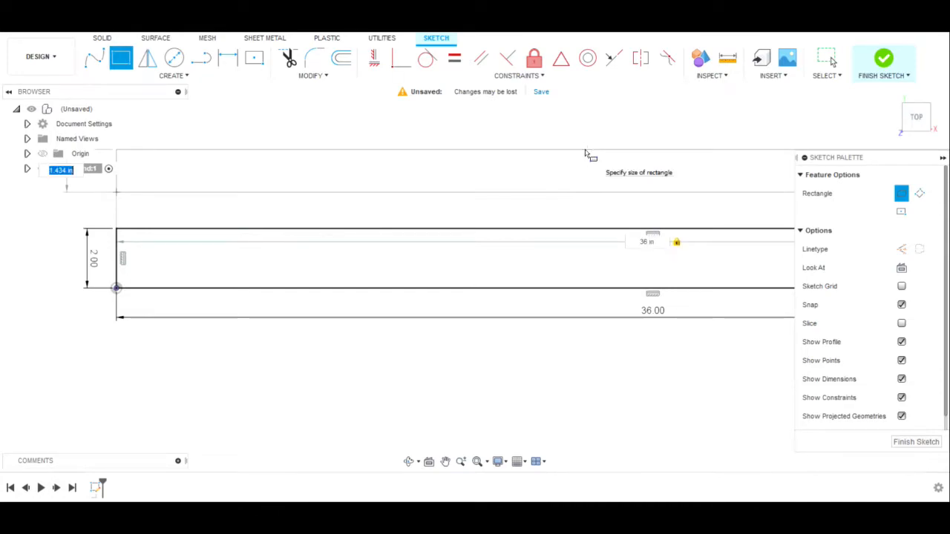
{"action": "type", "text": "2"}
{"action": "key", "text": "Return"}
{"action": "key", "text": "Escape"}
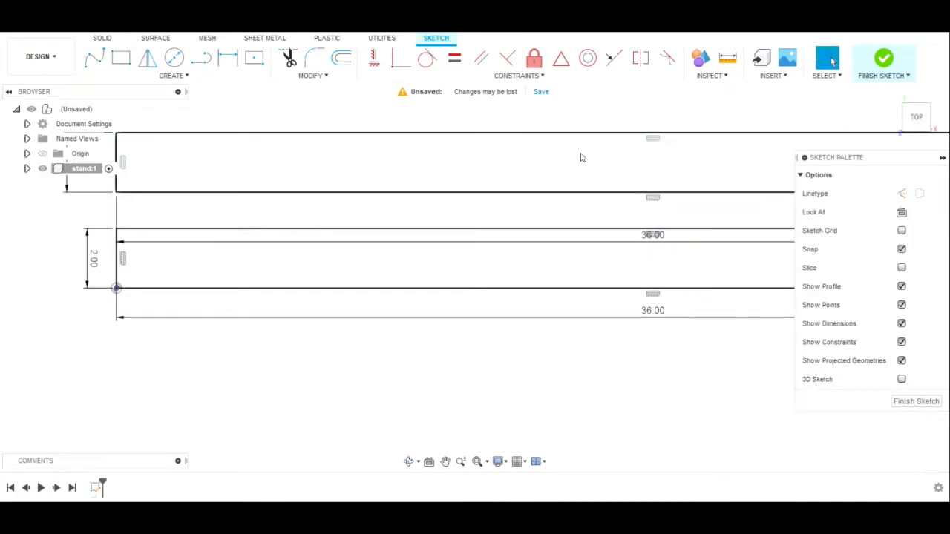
Hide the constraint symbols in the sketch.
{"action": "scroll", "coordinate": [575, 162], "scroll_direction": "down", "scroll_amount": 4}
{"action": "scroll", "coordinate": [414, 223], "scroll_direction": "up", "scroll_amount": 3}
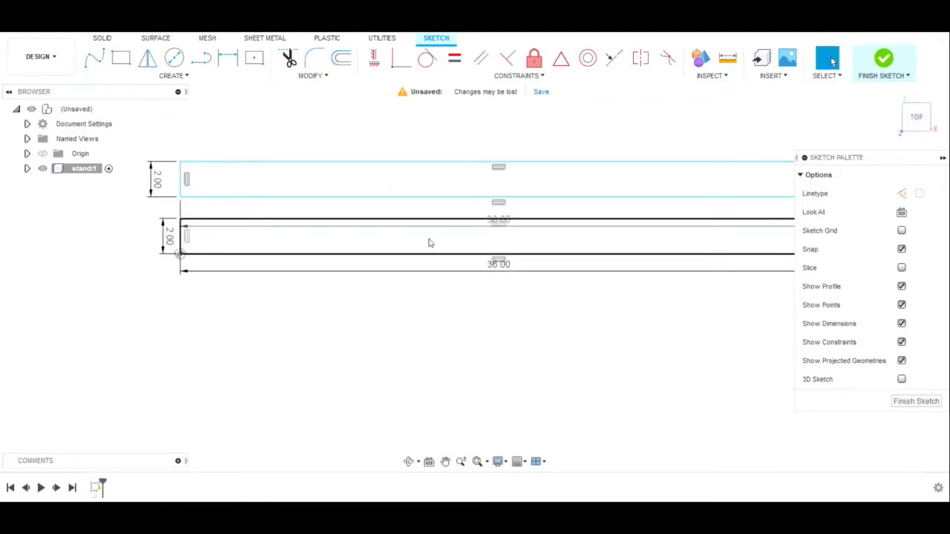
{"action": "middle_click_drag", "start_coordinate": [429, 243], "coordinate": [354, 275]}
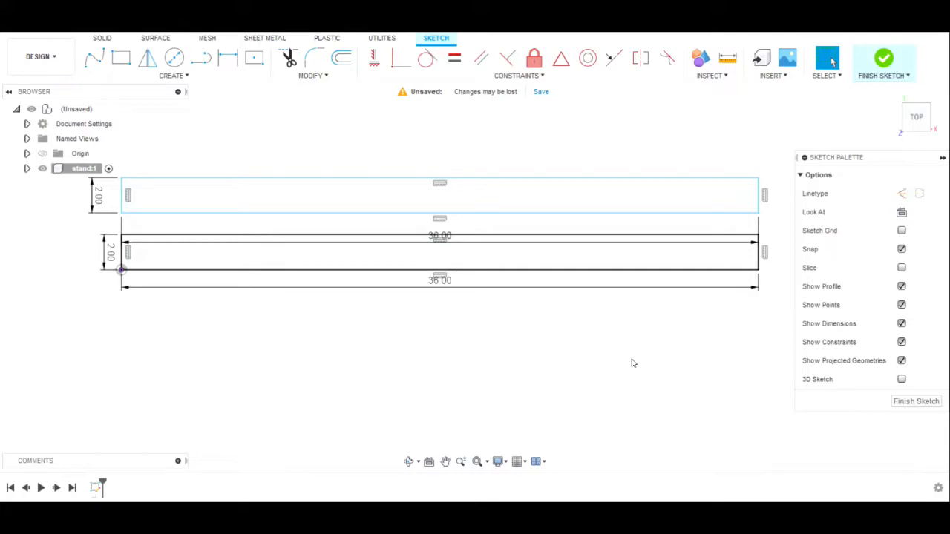
{"action": "left_click", "coordinate": [901, 343]}
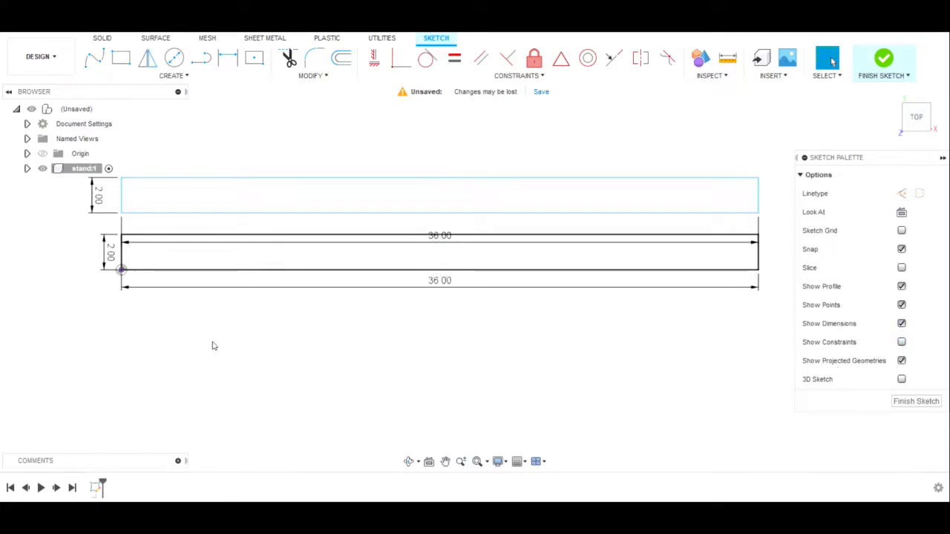
Draw a horizontal construction centerline through the upper rectangle, joining the midpoints of its two short sides.
{"action": "scroll", "coordinate": [223, 324], "scroll_direction": "up", "scroll_amount": 1}
{"action": "middle_click_drag", "start_coordinate": [223, 325], "coordinate": [235, 346]}
{"action": "scroll", "coordinate": [235, 346], "scroll_direction": "down", "scroll_amount": 1}
{"action": "left_click", "coordinate": [200, 58]}
{"action": "left_click", "coordinate": [901, 193]}
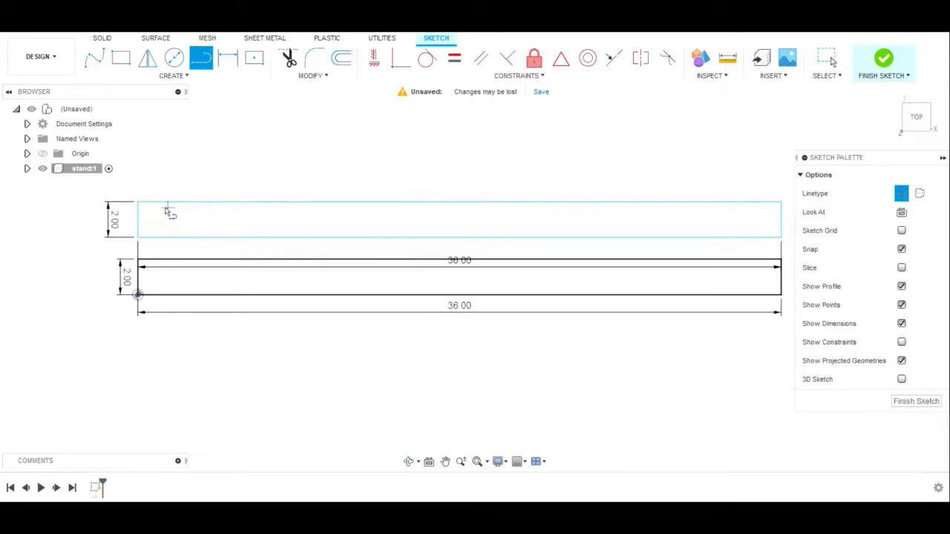
{"action": "scroll", "coordinate": [140, 218], "scroll_direction": "up", "scroll_amount": 3}
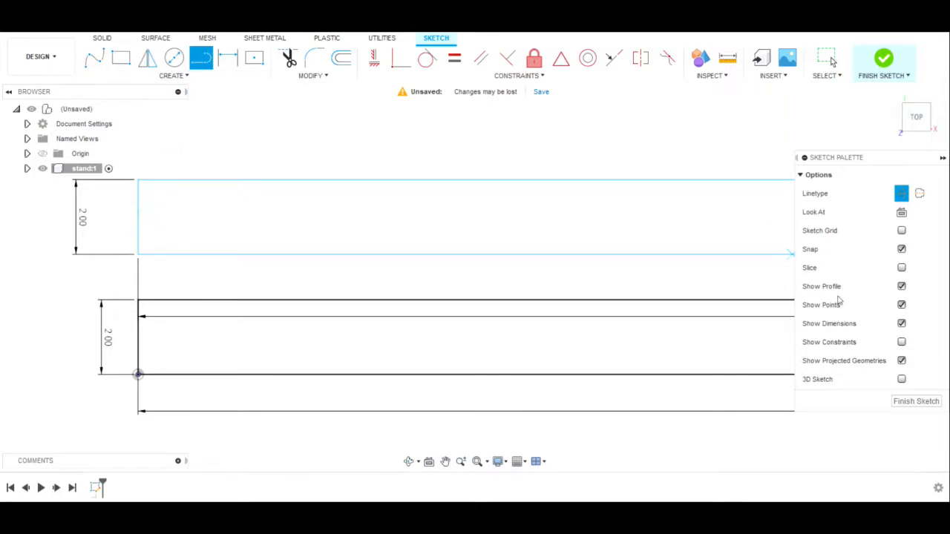
{"action": "key", "text": "Escape"}
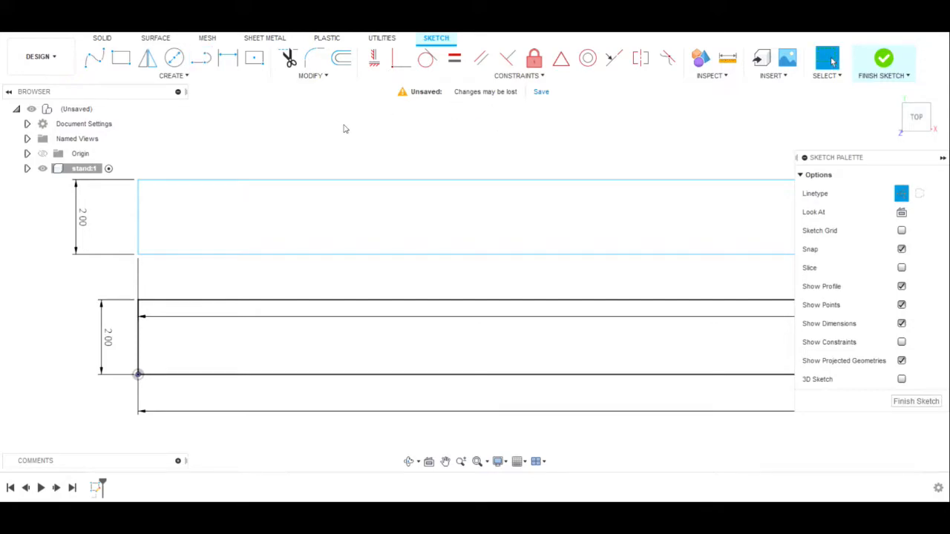
{"action": "left_click", "coordinate": [201, 58]}
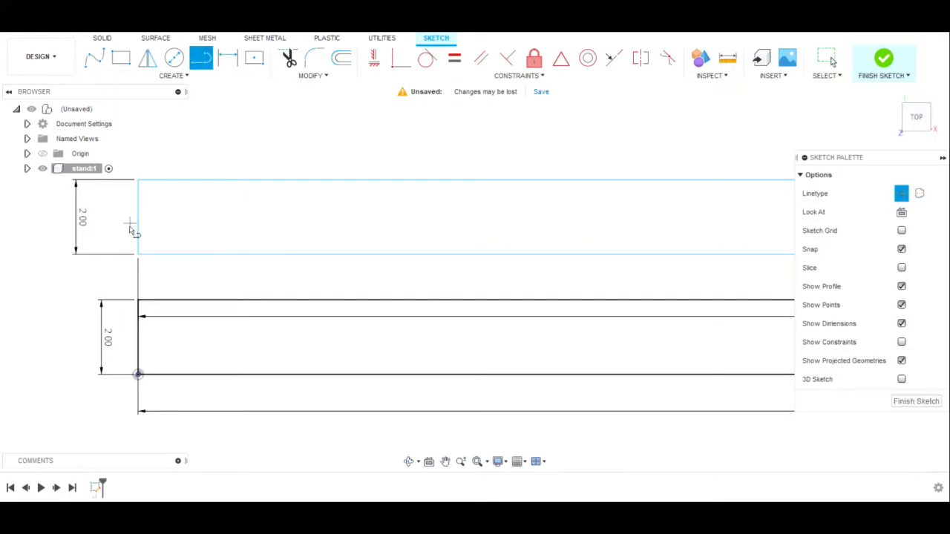
{"action": "left_click", "coordinate": [139, 217]}
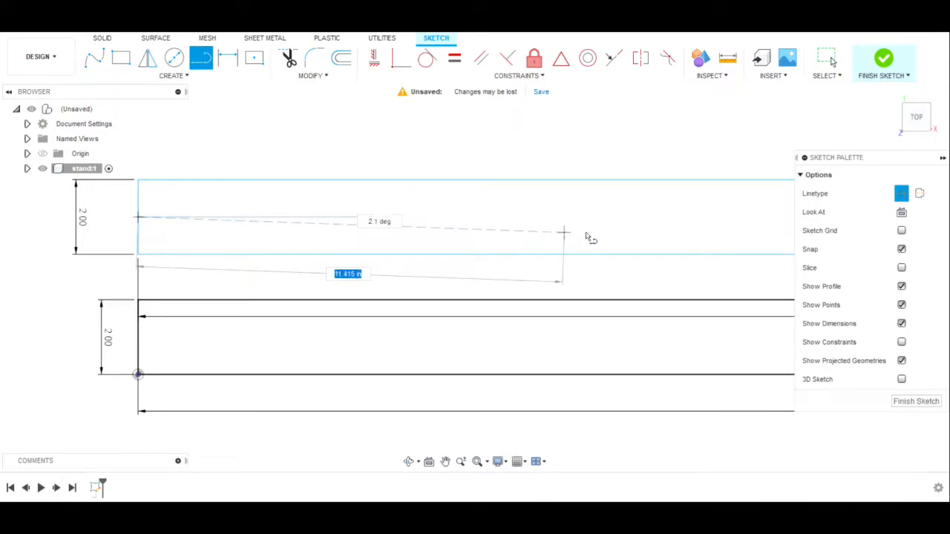
{"action": "middle_click_drag", "start_coordinate": [700, 227], "coordinate": [319, 249]}
{"action": "scroll", "coordinate": [319, 250], "scroll_direction": "down", "scroll_amount": 4}
{"action": "scroll", "coordinate": [627, 249], "scroll_direction": "down", "scroll_amount": 1}
{"action": "scroll", "coordinate": [696, 246], "scroll_direction": "down", "scroll_amount": 1}
{"action": "middle_click_drag", "start_coordinate": [696, 245], "coordinate": [445, 242]}
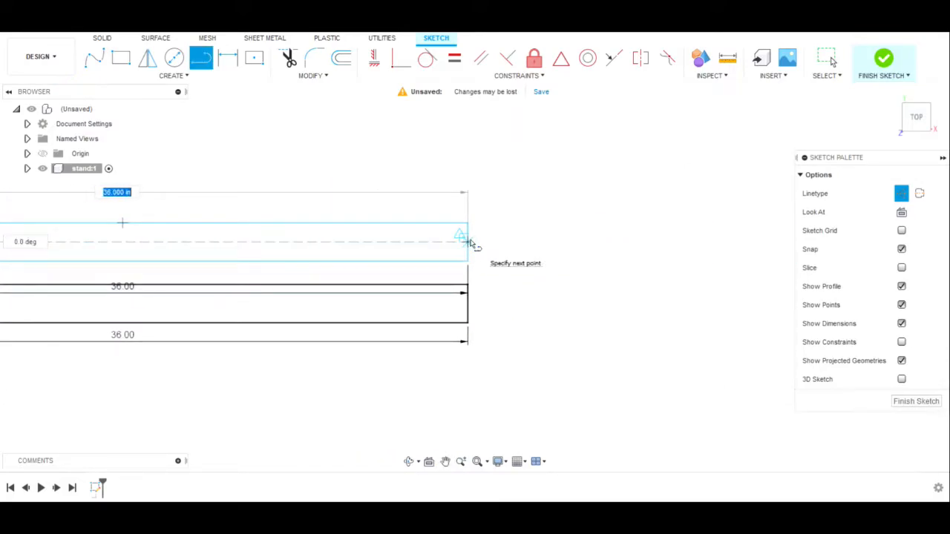
{"action": "left_click", "coordinate": [468, 242]}
{"action": "scroll", "coordinate": [547, 265], "scroll_direction": "down", "scroll_amount": 2}
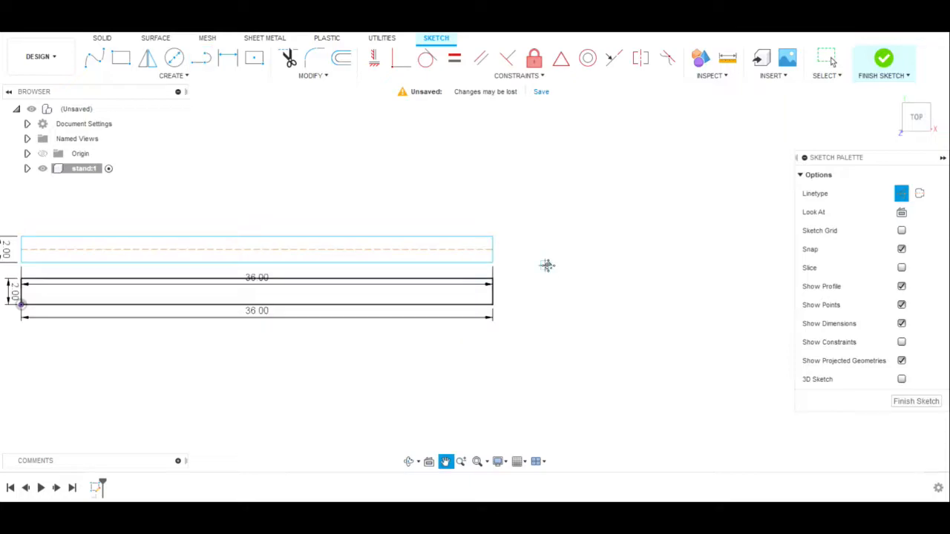
Draw a horizontal construction centerline through the lower rectangle, joining the midpoints of its two short sides.
{"action": "middle_click_drag", "start_coordinate": [548, 265], "coordinate": [601, 210]}
{"action": "left_click", "coordinate": [200, 57]}
{"action": "scroll", "coordinate": [112, 230], "scroll_direction": "up", "scroll_amount": 5}
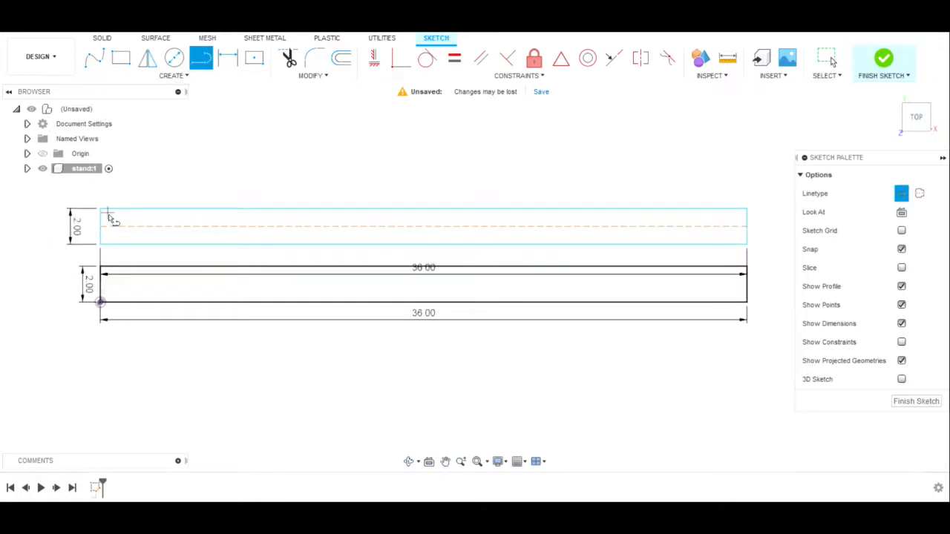
{"action": "middle_click_drag", "start_coordinate": [125, 294], "coordinate": [308, 147]}
{"action": "scroll", "coordinate": [303, 154], "scroll_direction": "up", "scroll_amount": 2}
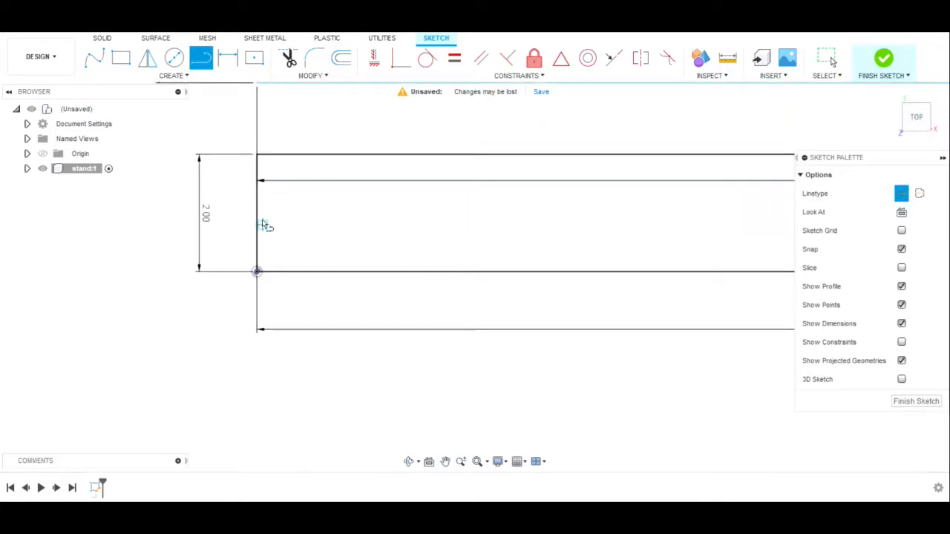
{"action": "left_click", "coordinate": [259, 214]}
{"action": "left_click", "coordinate": [683, 213]}
{"action": "mouse_move", "coordinate": [683, 213]}
{"action": "middle_mouse_down"}
{"action": "mouse_move", "coordinate": [179, 230]}
{"action": "mouse_move", "coordinate": [342, 231]}
{"action": "middle_mouse_up"}
{"action": "scroll", "coordinate": [345, 231], "scroll_direction": "down", "scroll_amount": 3}
{"action": "scroll", "coordinate": [661, 234], "scroll_direction": "down", "scroll_amount": 1}
{"action": "middle_click_drag", "start_coordinate": [657, 235], "coordinate": [375, 231]}
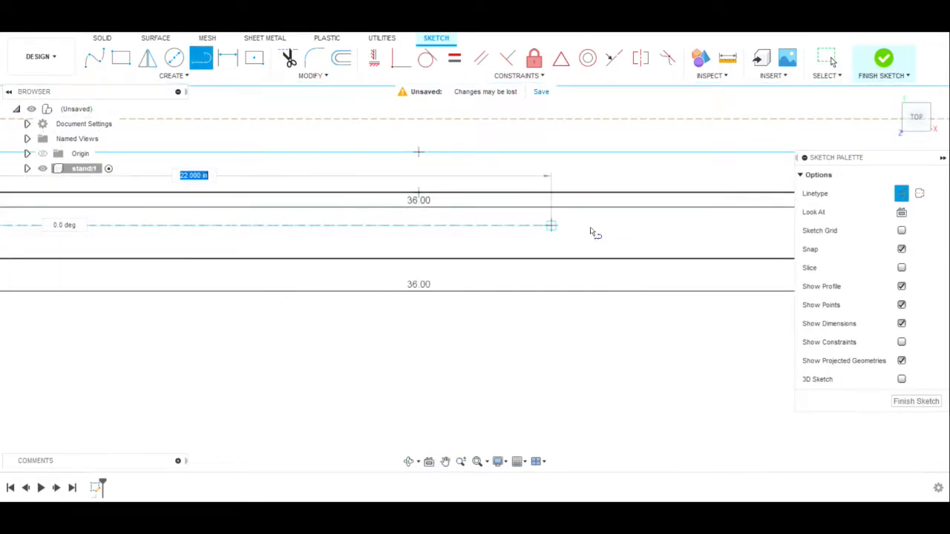
{"action": "scroll", "coordinate": [774, 231], "scroll_direction": "down", "scroll_amount": 1}
{"action": "middle_click_drag", "start_coordinate": [769, 231], "coordinate": [281, 237]}
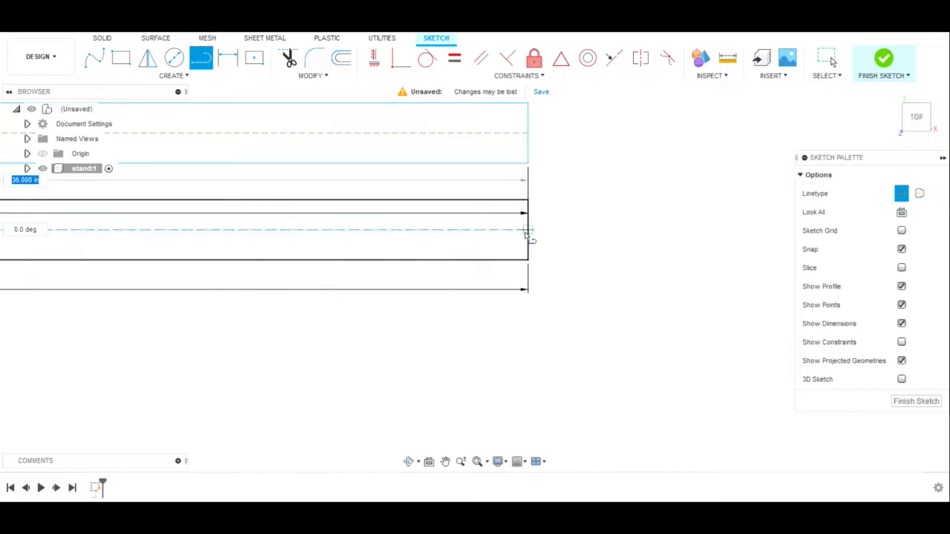
{"action": "left_click", "coordinate": [531, 235]}
{"action": "scroll", "coordinate": [553, 249], "scroll_direction": "down", "scroll_amount": 1}
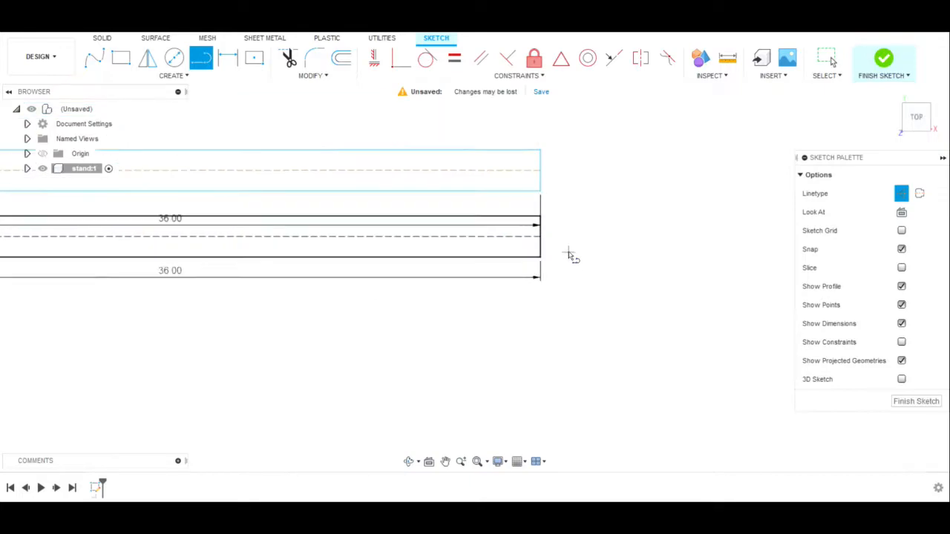
{"action": "key", "text": "Escape"}
Draw a 0.7 in construction line along the upper rectangle's centerline, starting from the midpoint of its left side.
{"action": "scroll", "coordinate": [574, 297], "scroll_direction": "up", "scroll_amount": 3}
{"action": "middle_click_drag", "start_coordinate": [364, 339], "coordinate": [824, 451]}
{"action": "scroll", "coordinate": [365, 408], "scroll_direction": "up", "scroll_amount": 3}
{"action": "mouse_move", "coordinate": [375, 358]}
{"action": "middle_mouse_down"}
{"action": "mouse_move", "coordinate": [401, 345]}
{"action": "mouse_move", "coordinate": [690, 400]}
{"action": "middle_mouse_up"}
{"action": "scroll", "coordinate": [420, 429], "scroll_direction": "up", "scroll_amount": 3}
{"action": "mouse_move", "coordinate": [166, 352]}
{"action": "middle_mouse_down"}
{"action": "mouse_move", "coordinate": [560, 324]}
{"action": "mouse_move", "coordinate": [631, 351]}
{"action": "middle_mouse_up"}
{"action": "scroll", "coordinate": [594, 341], "scroll_direction": "down", "scroll_amount": 3}
{"action": "scroll", "coordinate": [263, 248], "scroll_direction": "down", "scroll_amount": 2}
{"action": "middle_click_drag", "start_coordinate": [269, 186], "coordinate": [270, 334]}
{"action": "scroll", "coordinate": [271, 312], "scroll_direction": "up", "scroll_amount": 3}
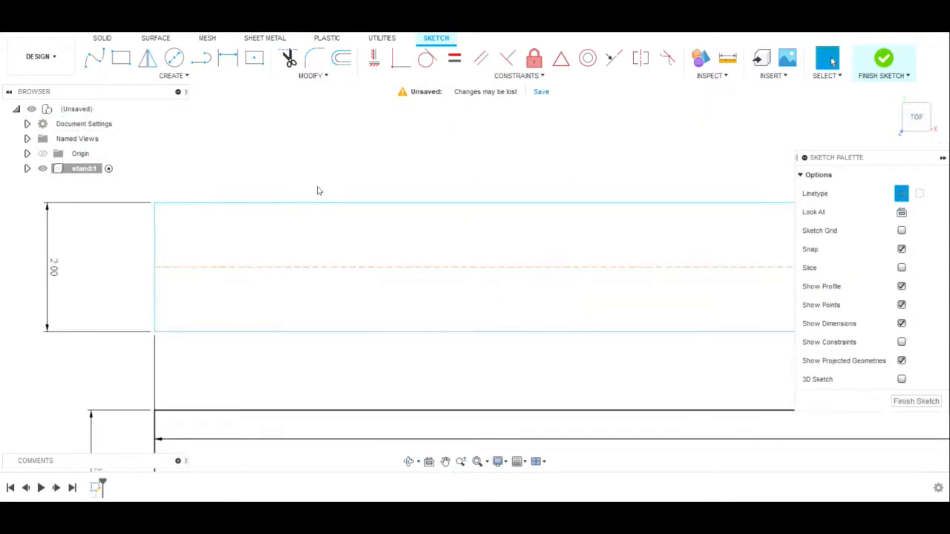
{"action": "middle_click_drag", "start_coordinate": [260, 153], "coordinate": [239, 136]}
{"action": "key", "text": "x"}
{"action": "left_click", "coordinate": [203, 60]}
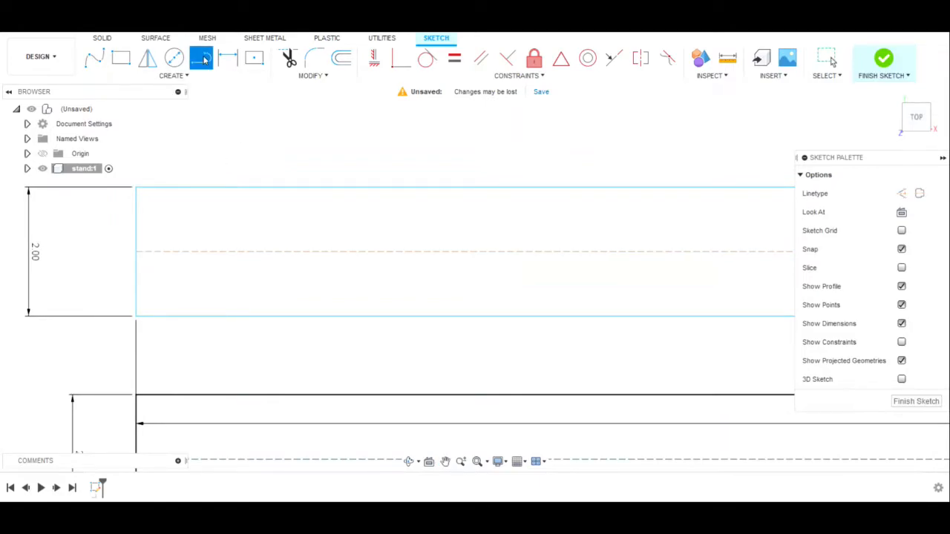
{"action": "left_click", "coordinate": [901, 193]}
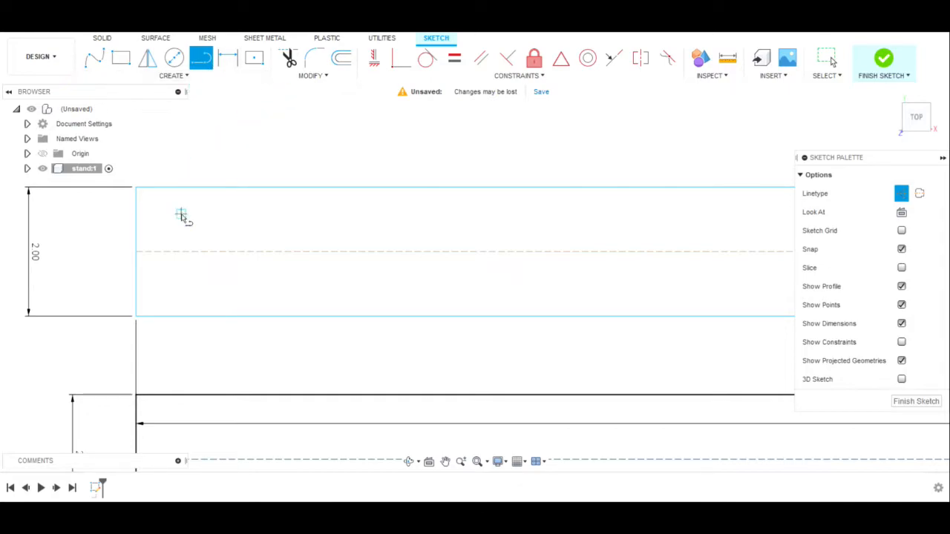
{"action": "left_click", "coordinate": [135, 254]}
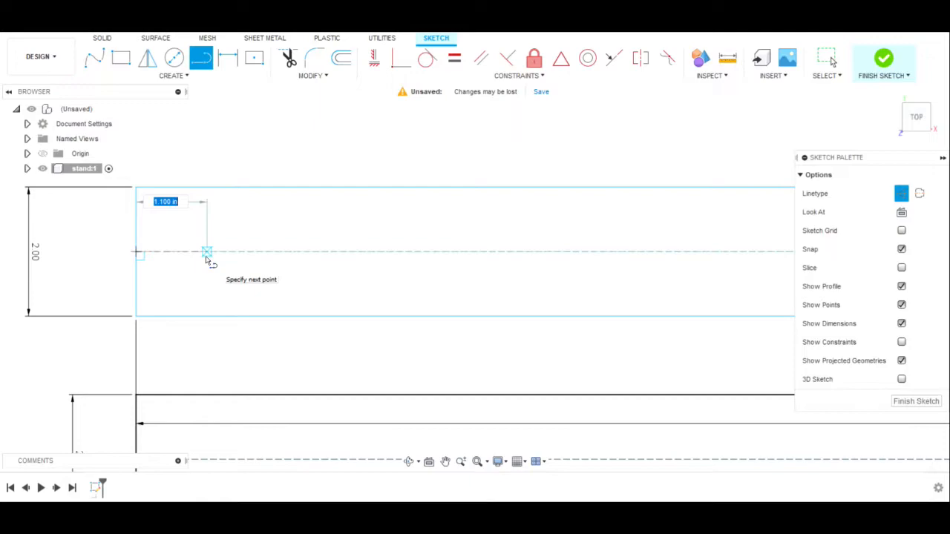
{"action": "type", "text": ".7"}
{"action": "key", "text": "Return"}
{"action": "key", "text": "Escape"}
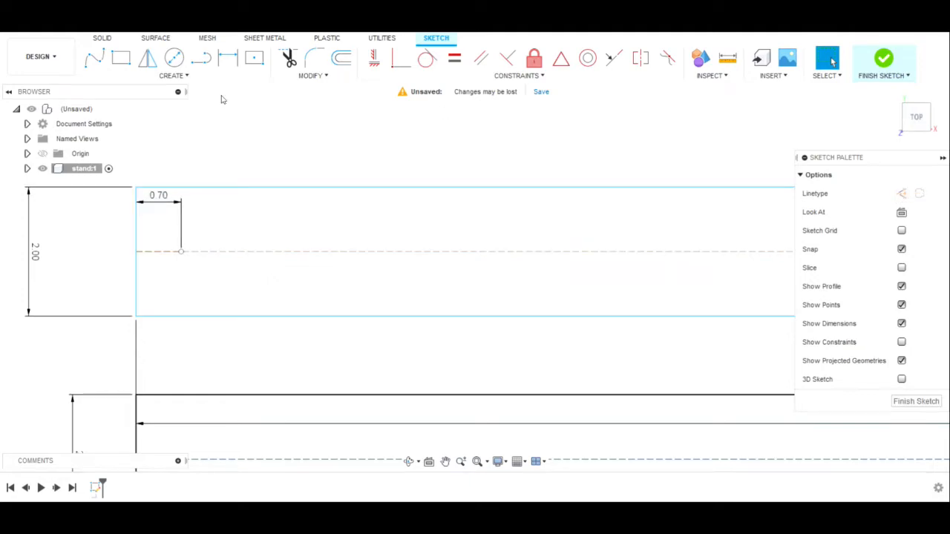
Draw a 3.3 in by 0.28 in rectangle above the upper centerline, starting at the end of the 0.7 in line.
{"action": "left_click", "coordinate": [121, 58]}
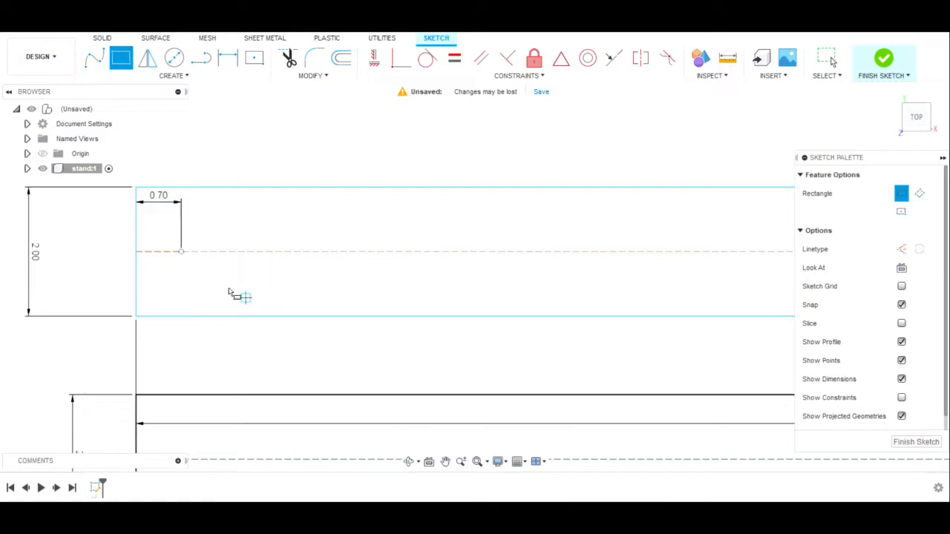
{"action": "left_click", "coordinate": [181, 249]}
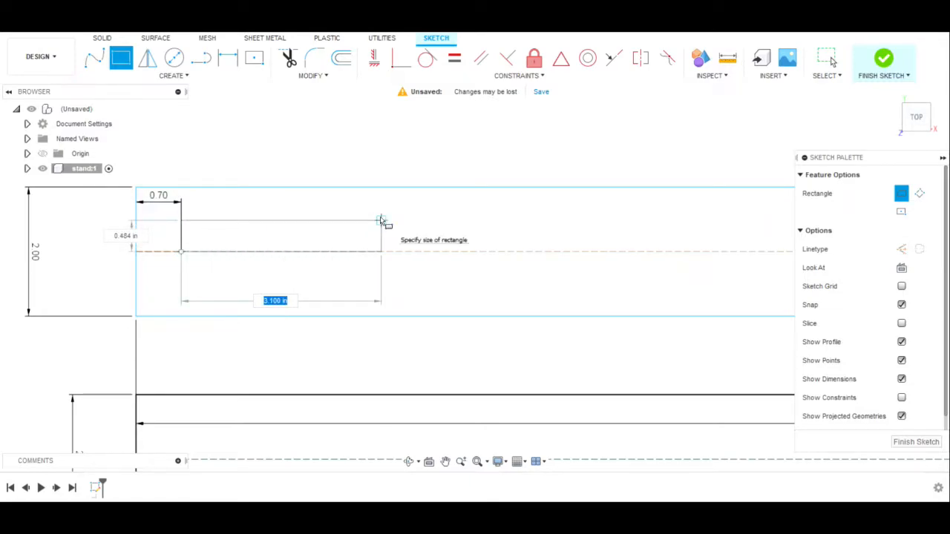
{"action": "key", "text": "Tab"}
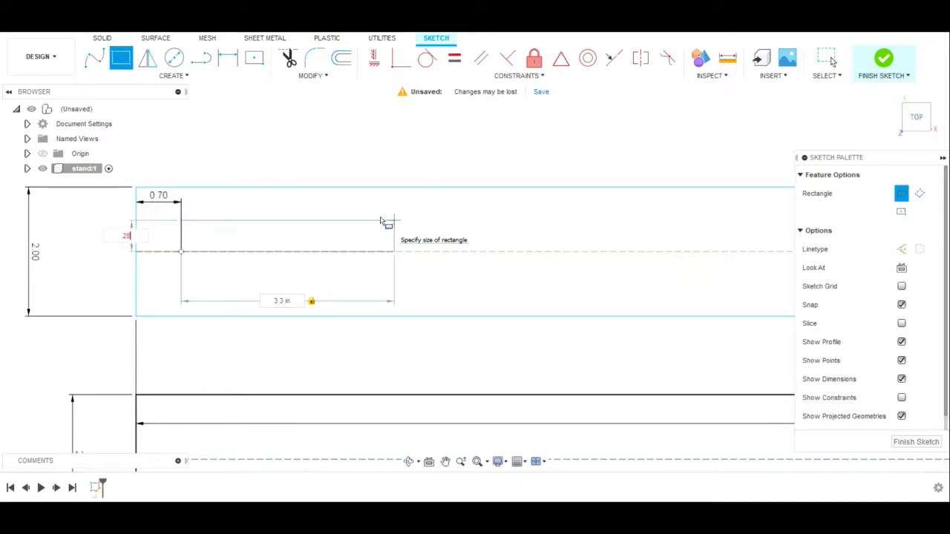
{"action": "key", "text": "Return"}
{"action": "key", "text": "Escape"}
Mirror the top and both short sides of the 3.3 in rectangle about the upper strip's centerline.
{"action": "scroll", "coordinate": [208, 206], "scroll_direction": "up", "scroll_amount": 2}
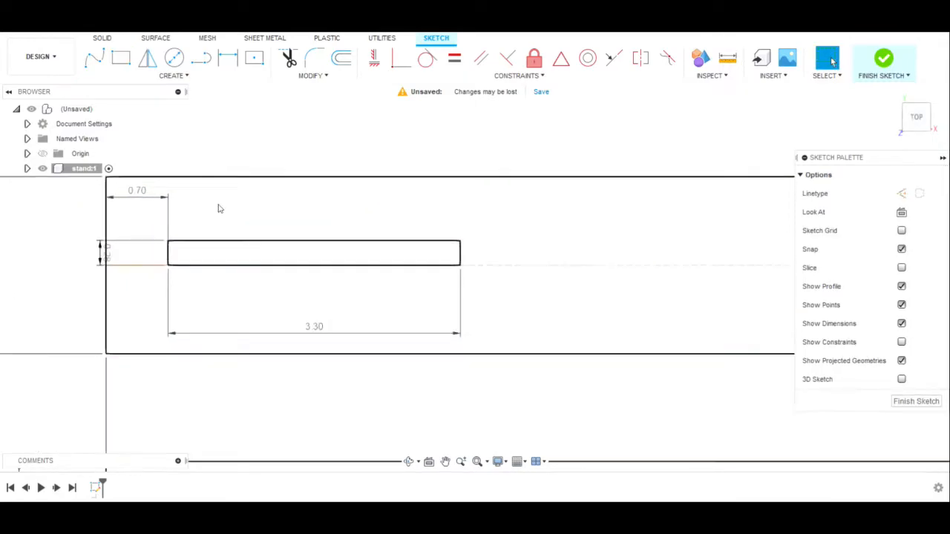
{"action": "middle_click_drag", "start_coordinate": [294, 213], "coordinate": [301, 173]}
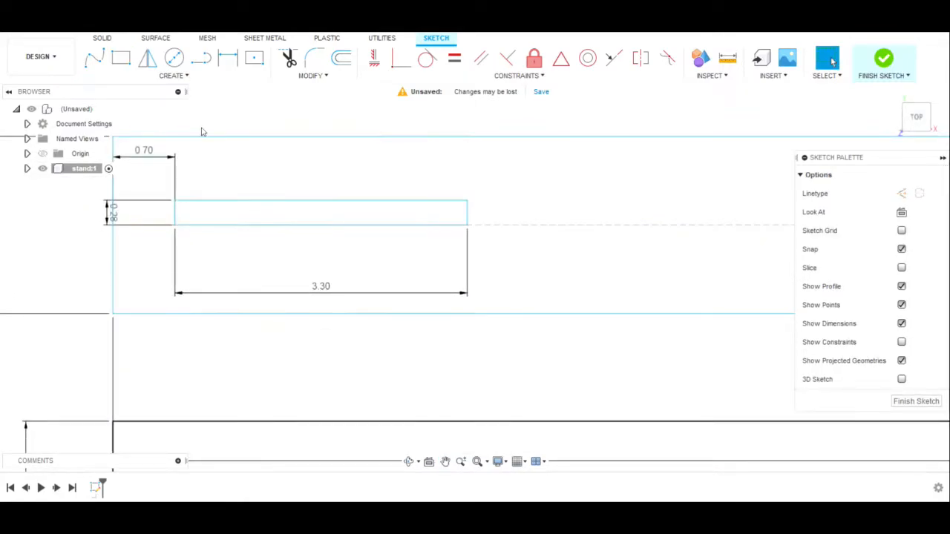
{"action": "left_click", "coordinate": [148, 59]}
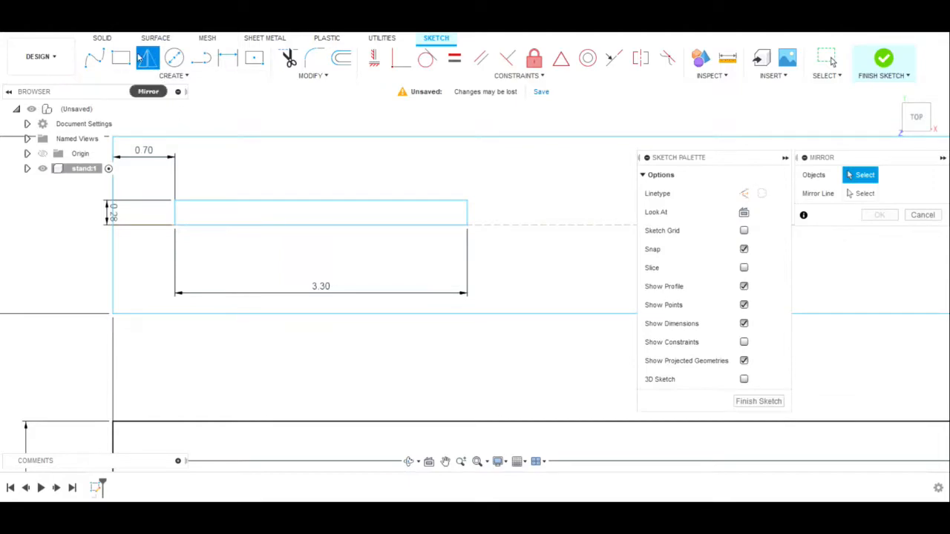
{"action": "left_click", "coordinate": [176, 217]}
{"action": "left_click", "coordinate": [216, 203]}
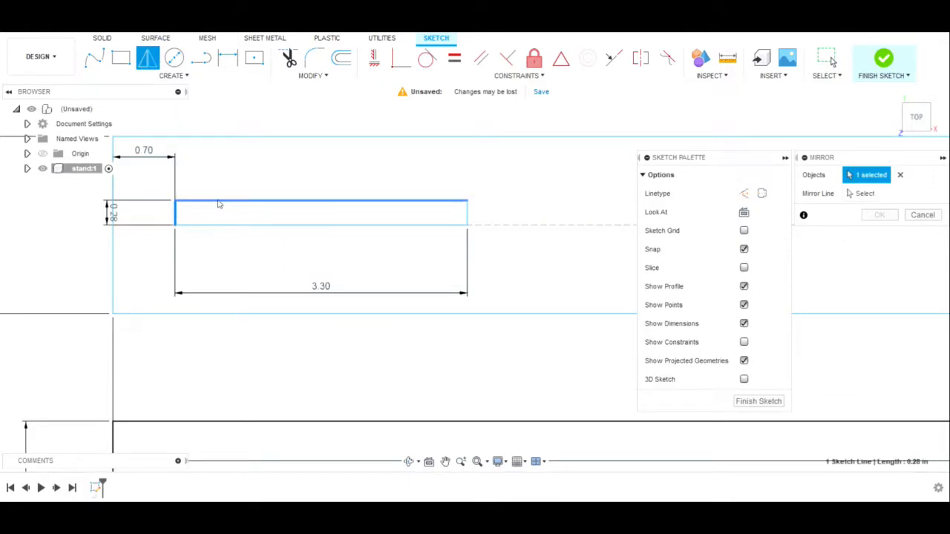
{"action": "left_click", "coordinate": [467, 216]}
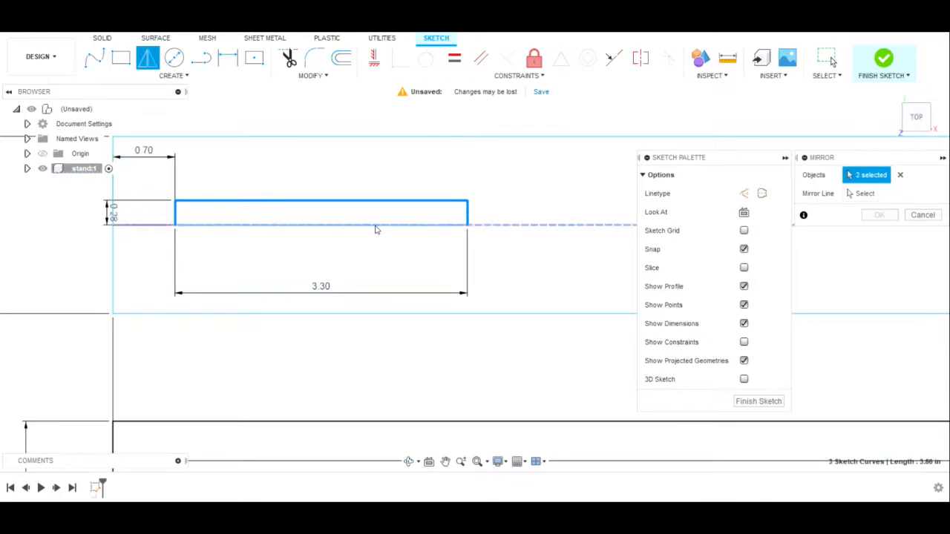
{"action": "left_click", "coordinate": [861, 193]}
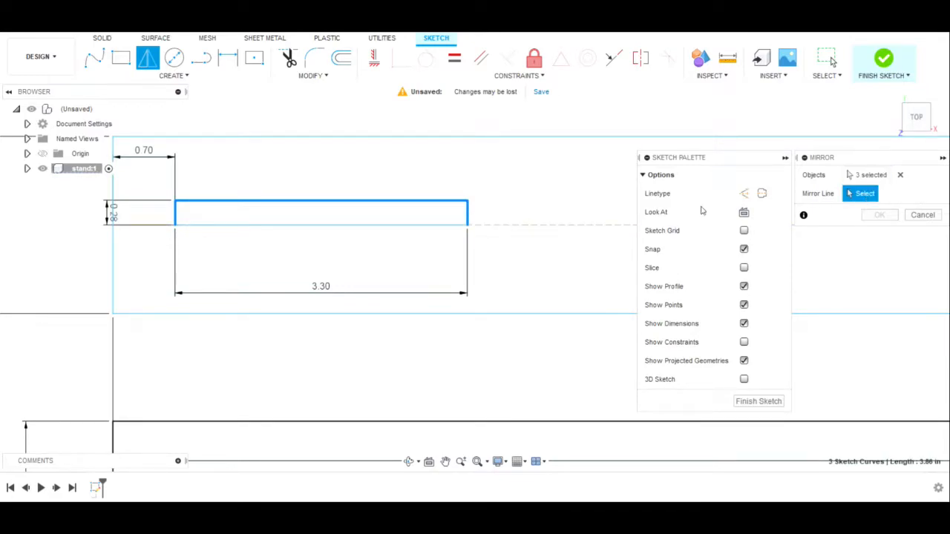
{"action": "left_click", "coordinate": [375, 226]}
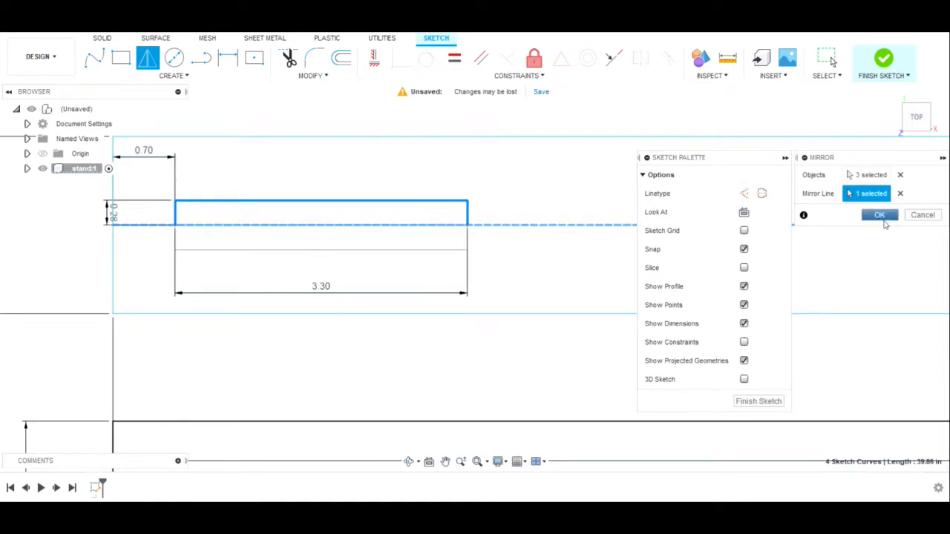
{"action": "left_click", "coordinate": [877, 215]}
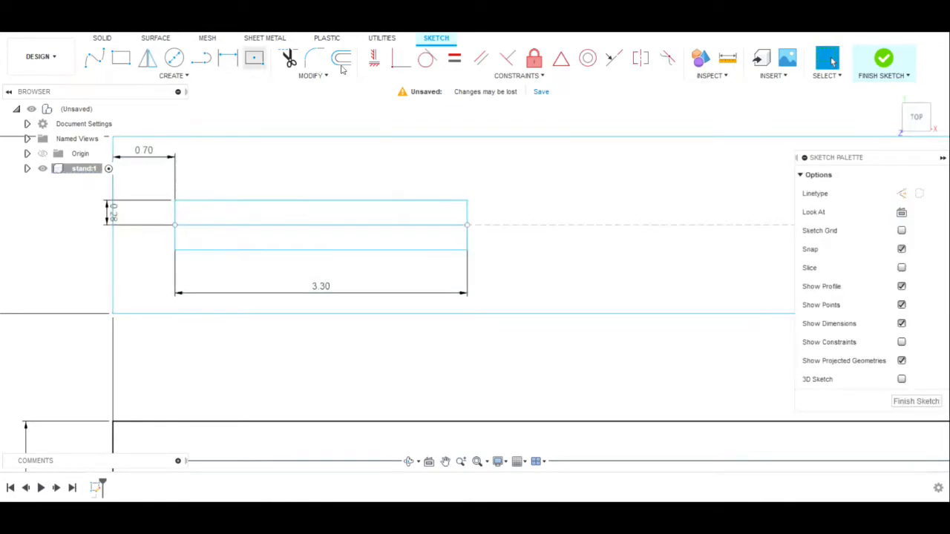
Trim away the solid line running through the middle of the mirrored slot in the upper strip.
{"action": "left_click", "coordinate": [289, 58]}
{"action": "left_click", "coordinate": [353, 226]}
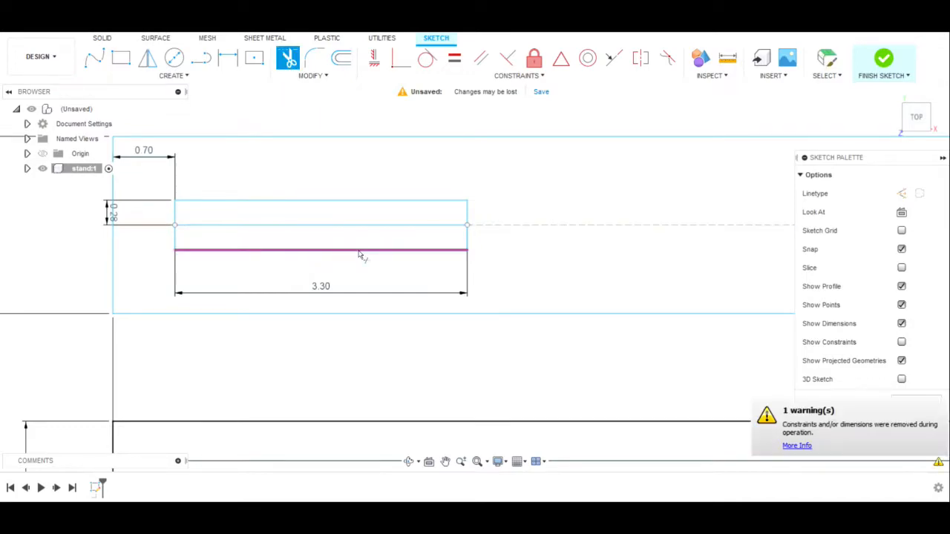
{"action": "left_click", "coordinate": [353, 226]}
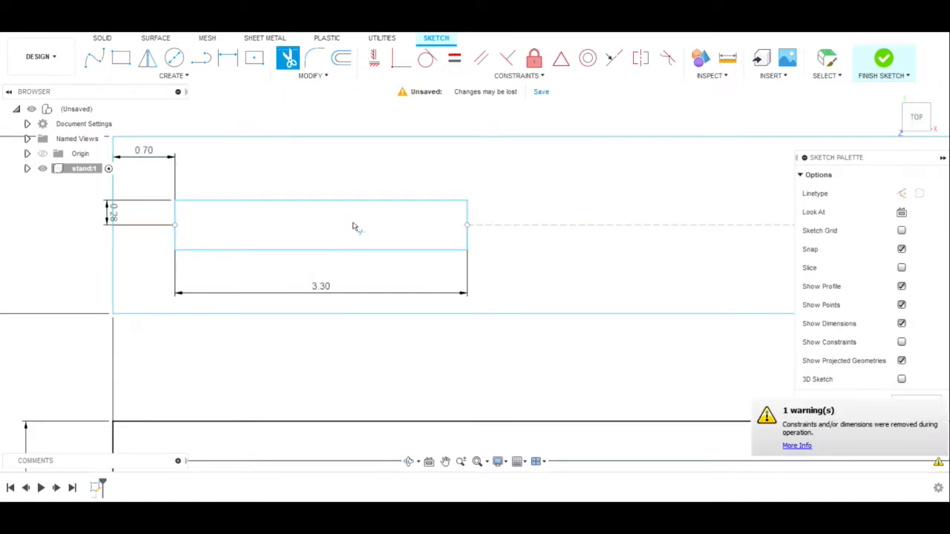
{"action": "scroll", "coordinate": [332, 179], "scroll_direction": "down", "scroll_amount": 3}
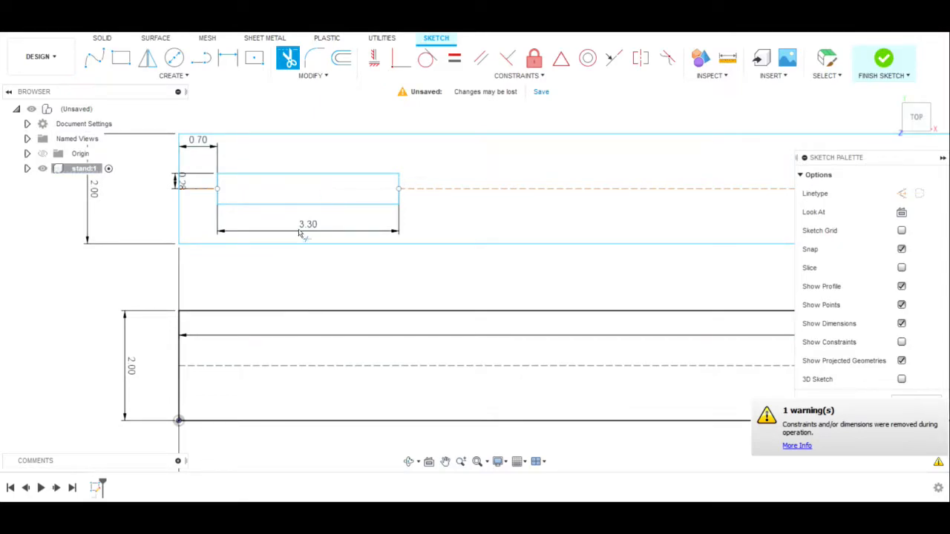
{"action": "scroll", "coordinate": [367, 137], "scroll_direction": "down", "scroll_amount": 1}
{"action": "middle_click_drag", "start_coordinate": [366, 137], "coordinate": [361, 201]}
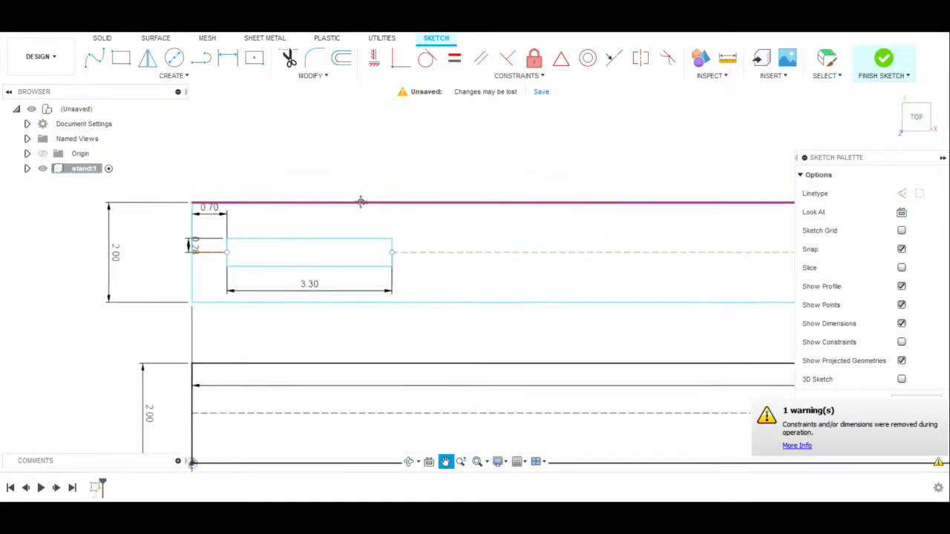
{"action": "scroll", "coordinate": [359, 203], "scroll_direction": "down", "scroll_amount": 1}
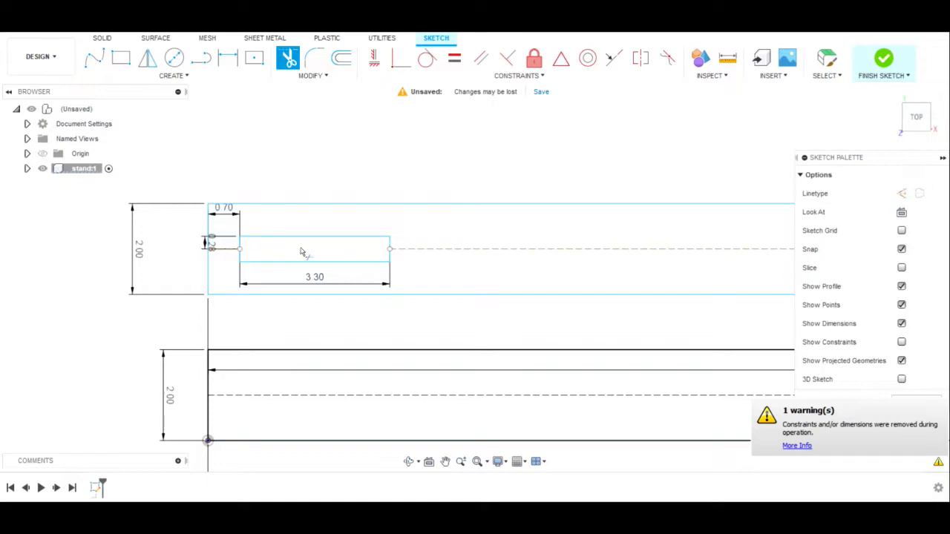
{"action": "left_click", "coordinate": [231, 251]}
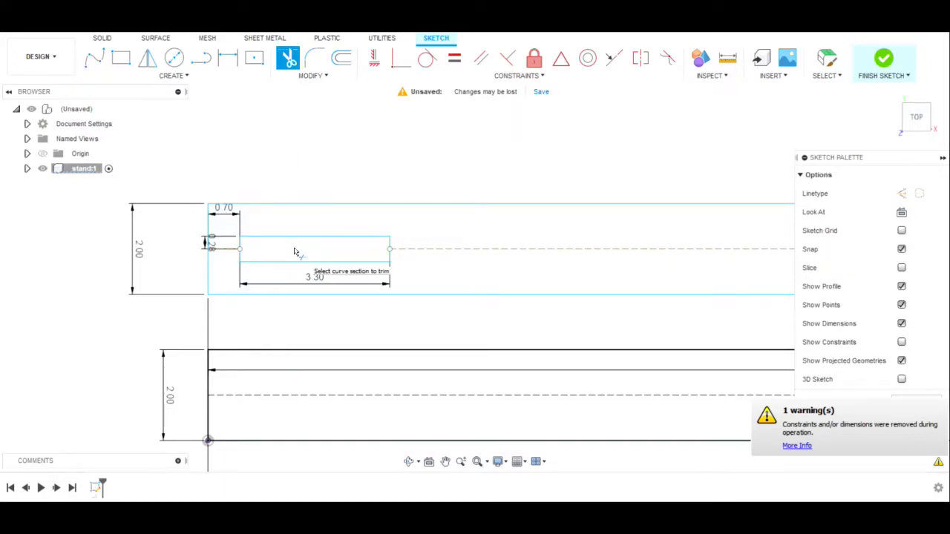
Draw a vertical construction line from the slot's lower-right corner down to the lower strip's centerline.
{"action": "scroll", "coordinate": [302, 329], "scroll_direction": "up", "scroll_amount": 2}
{"action": "mouse_move", "coordinate": [302, 329]}
{"action": "middle_mouse_down"}
{"action": "mouse_move", "coordinate": [337, 196]}
{"action": "mouse_move", "coordinate": [343, 201]}
{"action": "middle_mouse_up"}
{"action": "scroll", "coordinate": [344, 201], "scroll_direction": "down", "scroll_amount": 2}
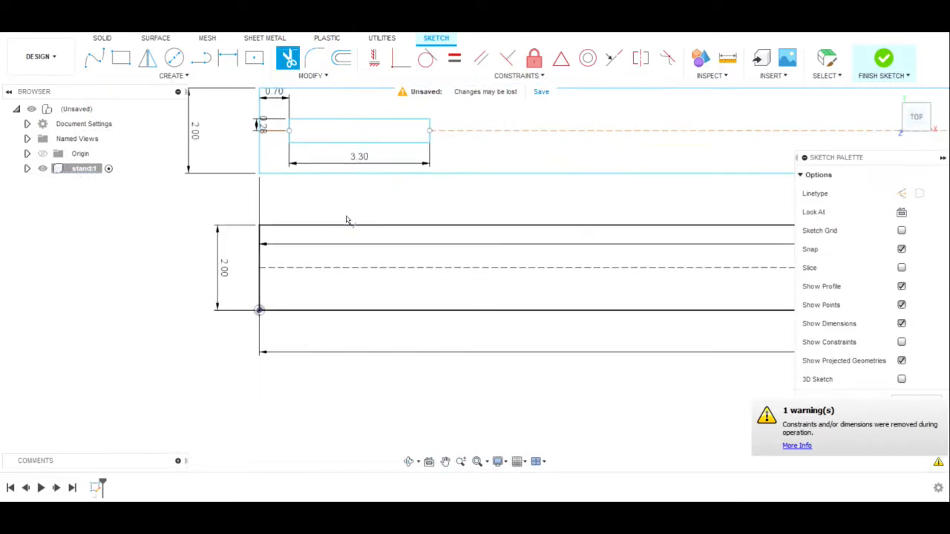
{"action": "left_click", "coordinate": [200, 58]}
{"action": "left_click", "coordinate": [901, 193]}
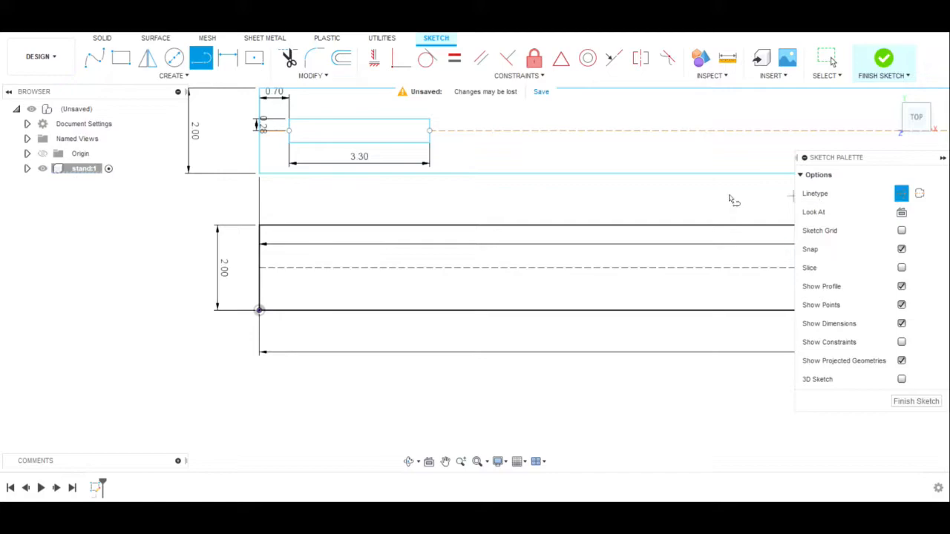
{"action": "scroll", "coordinate": [454, 151], "scroll_direction": "up", "scroll_amount": 1}
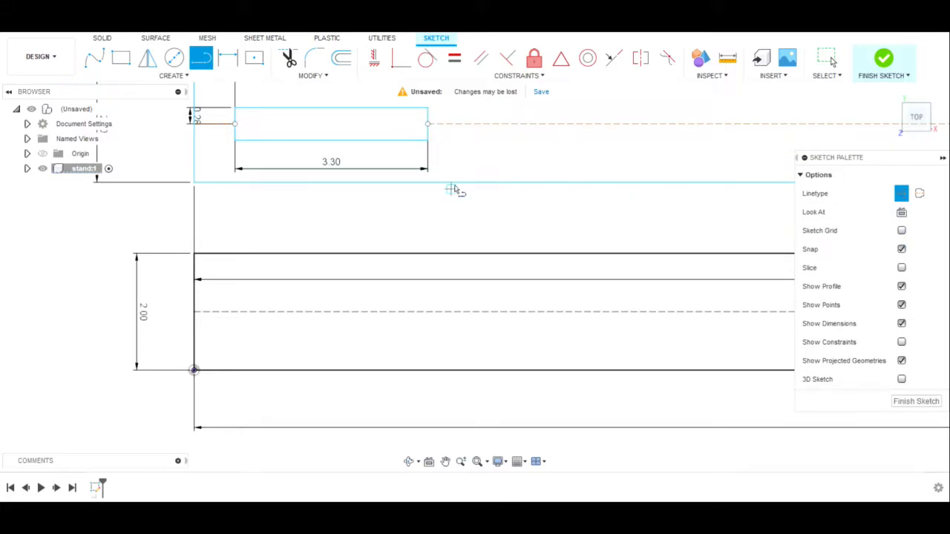
{"action": "left_click", "coordinate": [428, 143]}
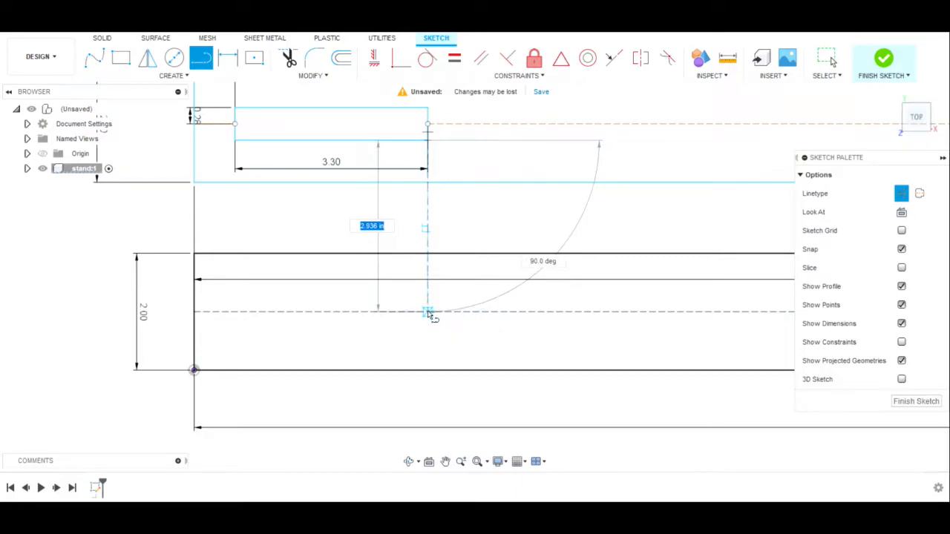
{"action": "scroll", "coordinate": [430, 314], "scroll_direction": "up", "scroll_amount": 5}
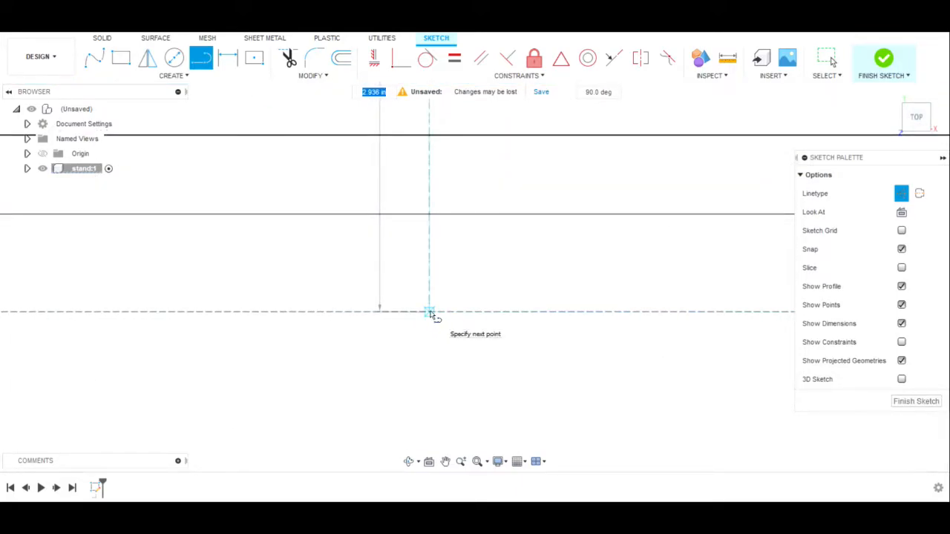
{"action": "left_click", "coordinate": [430, 314]}
{"action": "scroll", "coordinate": [409, 341], "scroll_direction": "down", "scroll_amount": 5}
{"action": "middle_click_drag", "start_coordinate": [459, 317], "coordinate": [497, 324]}
{"action": "scroll", "coordinate": [498, 324], "scroll_direction": "down", "scroll_amount": 1}
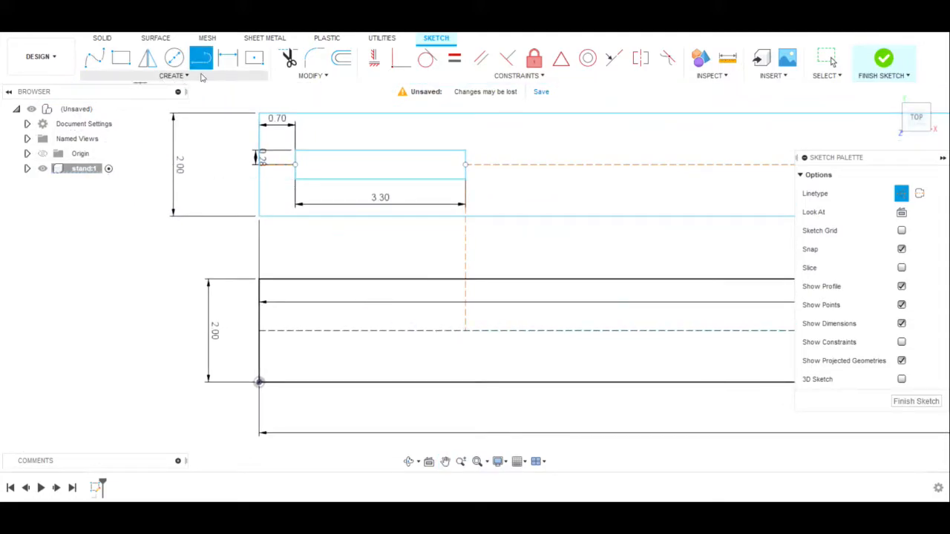
Draw a vertical construction line from the slot's lower-left corner down to the lower strip's centerline.
{"action": "scroll", "coordinate": [256, 216], "scroll_direction": "up", "scroll_amount": 4}
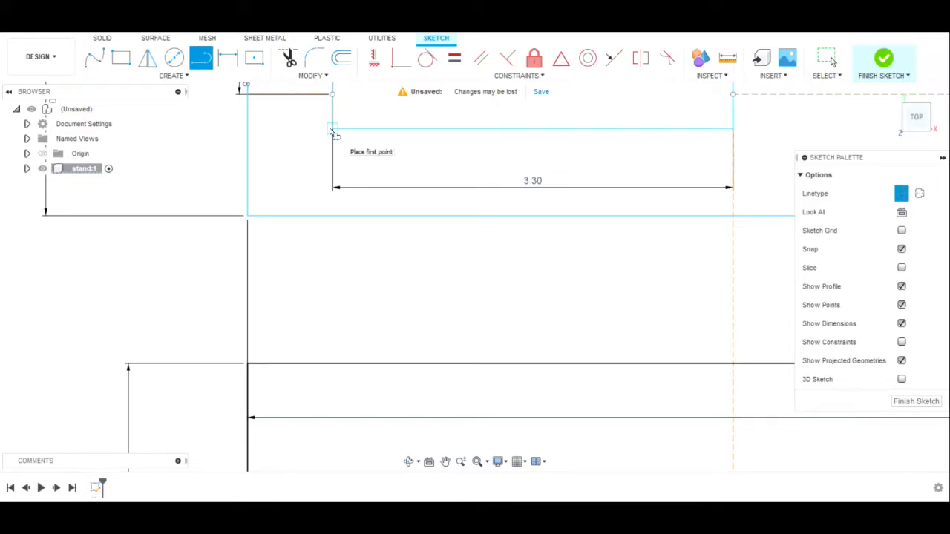
{"action": "left_click", "coordinate": [332, 129]}
{"action": "mouse_move", "coordinate": [336, 439]}
{"action": "middle_mouse_down"}
{"action": "mouse_move", "coordinate": [344, 307]}
{"action": "mouse_move", "coordinate": [364, 263]}
{"action": "middle_mouse_up"}
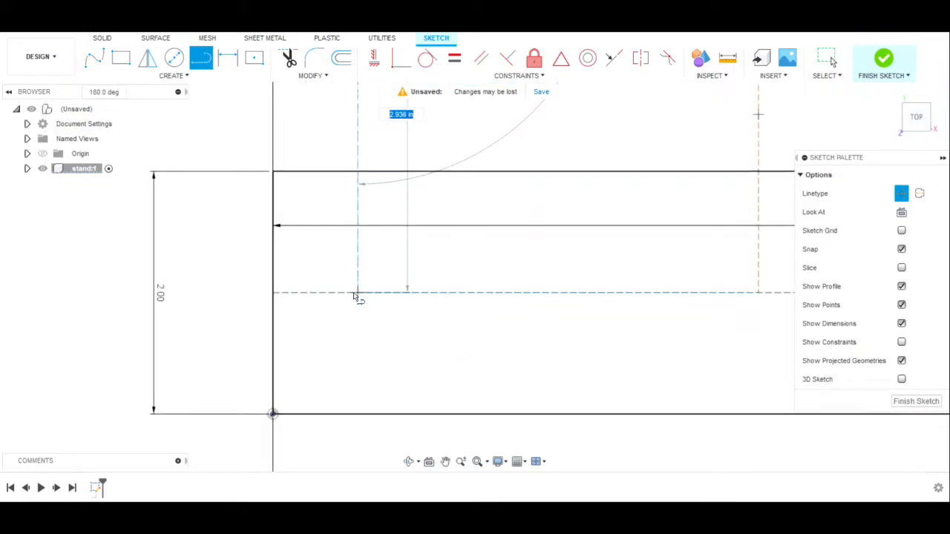
{"action": "key", "text": "Escape"}
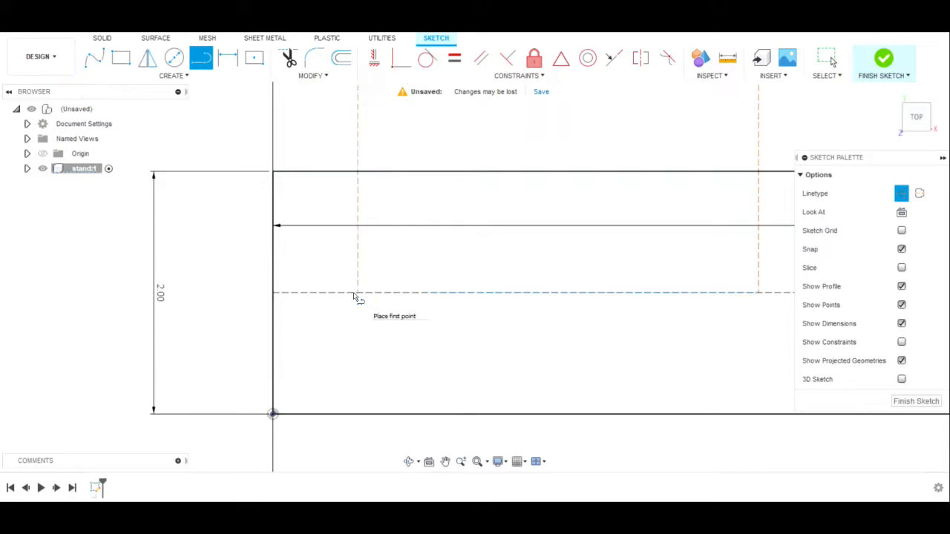
{"action": "scroll", "coordinate": [332, 363], "scroll_direction": "down", "scroll_amount": 1}
{"action": "scroll", "coordinate": [332, 363], "scroll_direction": "down", "scroll_amount": 2}
{"action": "middle_click_drag", "start_coordinate": [333, 355], "coordinate": [304, 337]}
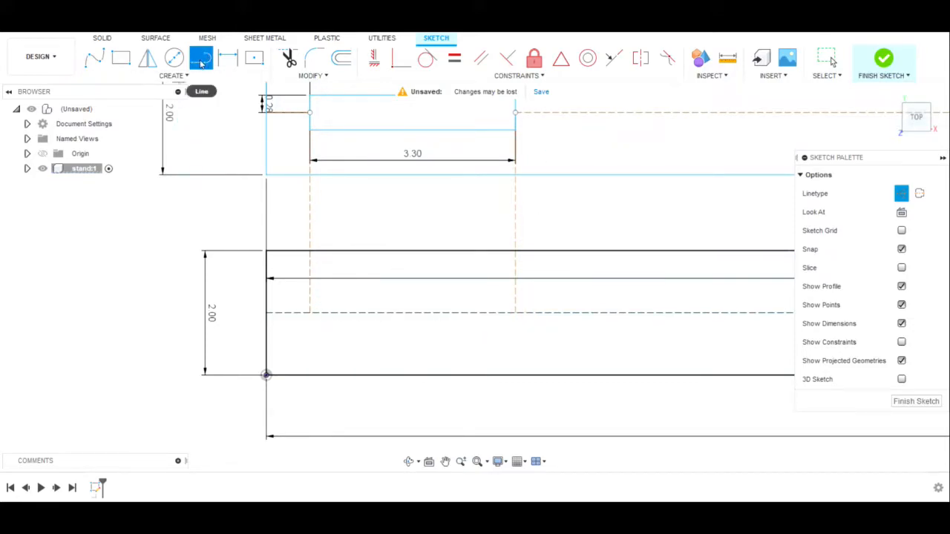
Draw a 0.563 in construction line leftward along the lower centerline, starting at the foot of the right vertical construction line.
{"action": "scroll", "coordinate": [466, 300], "scroll_direction": "up", "scroll_amount": 2}
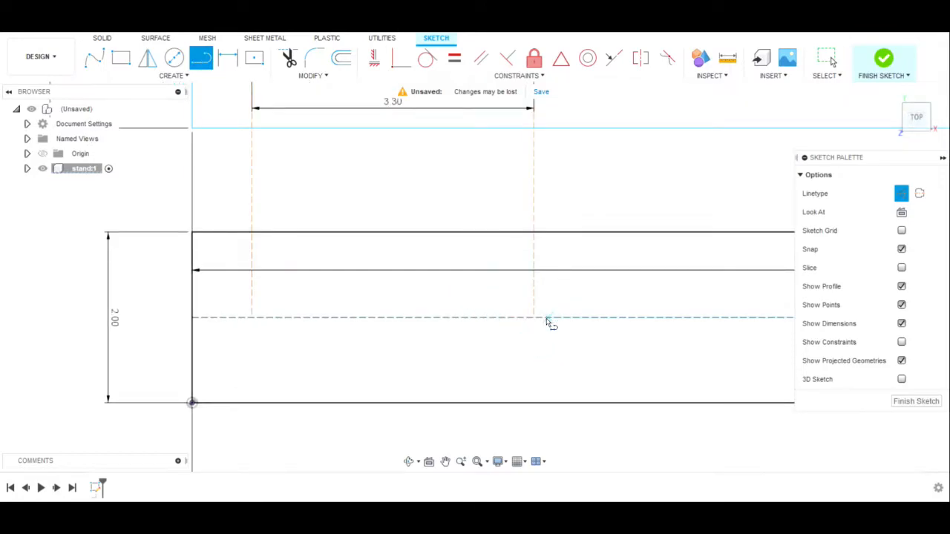
{"action": "left_click", "coordinate": [534, 319]}
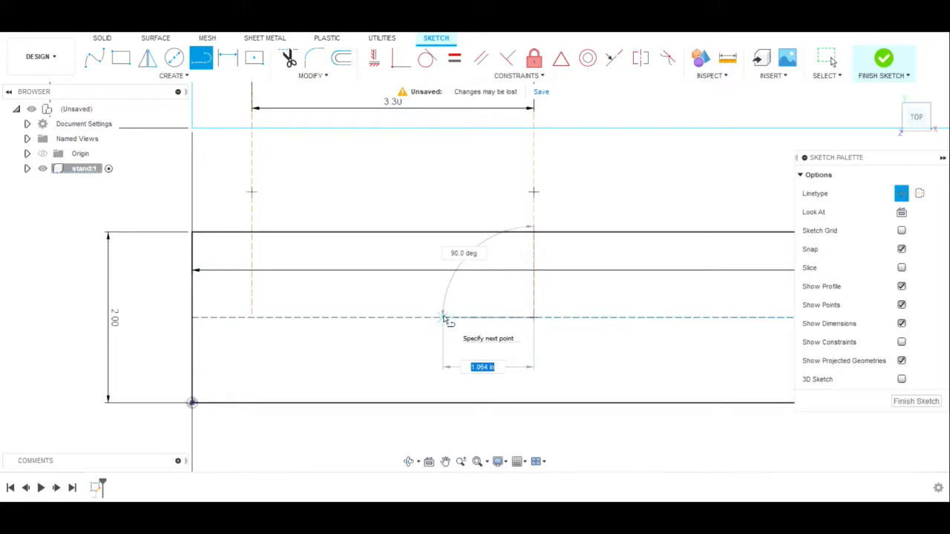
{"action": "key", "text": "BackSpace"}
{"action": "type", "text": ".563"}
{"action": "key", "text": "Return"}
{"action": "key", "text": "Escape"}
{"action": "scroll", "coordinate": [497, 348], "scroll_direction": "up", "scroll_amount": 2}
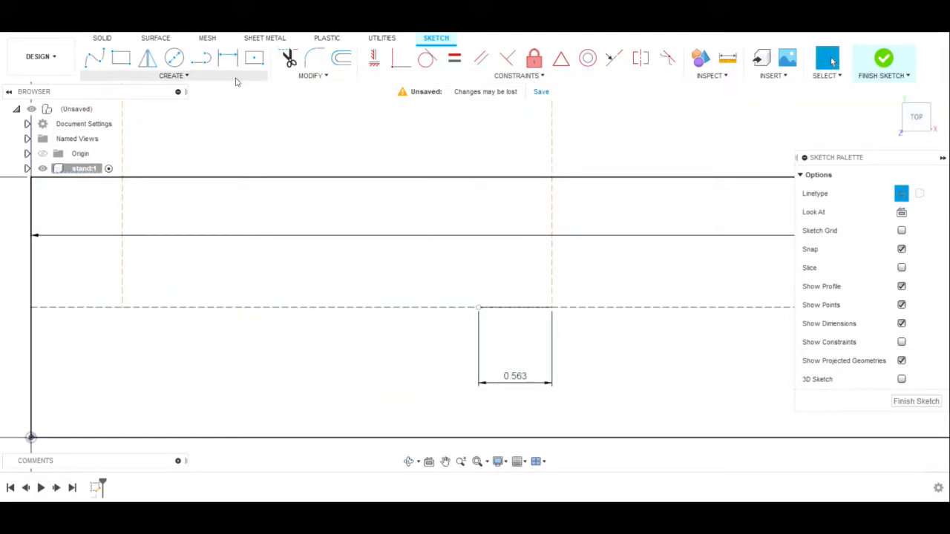
Draw a 2 in construction line leftward along the lower centerline from the free end of the 0.563 in line.
{"action": "left_click", "coordinate": [201, 58]}
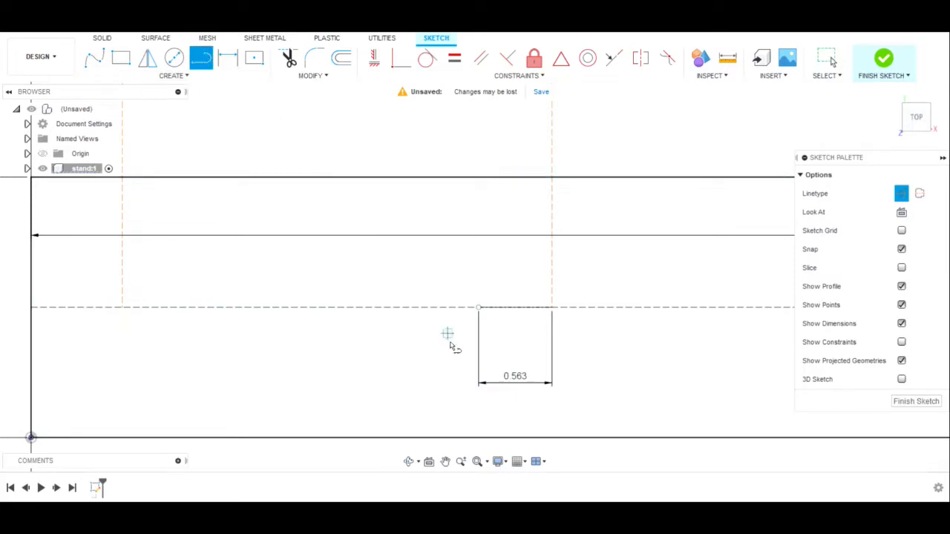
{"action": "left_click", "coordinate": [478, 307]}
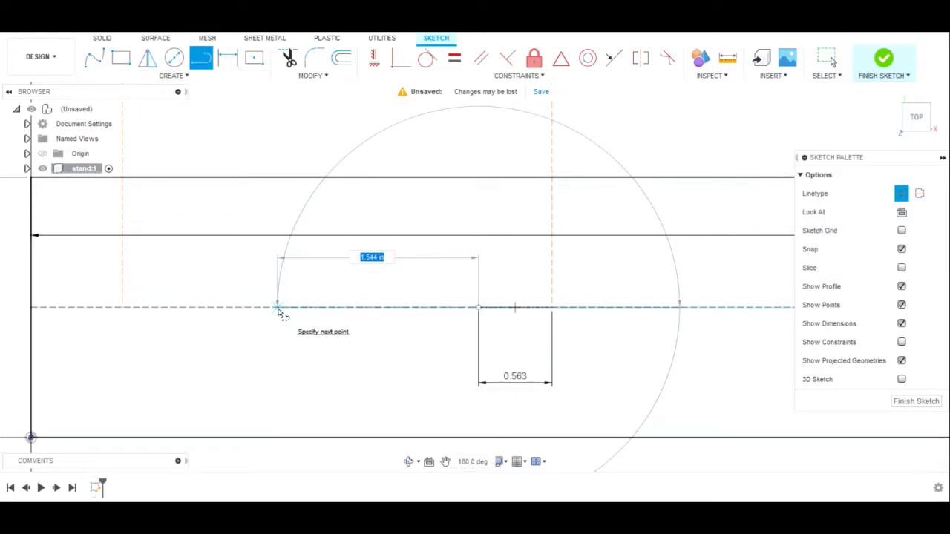
{"action": "type", "text": "2"}
{"action": "key", "text": "Return"}
{"action": "key", "text": "Escape"}
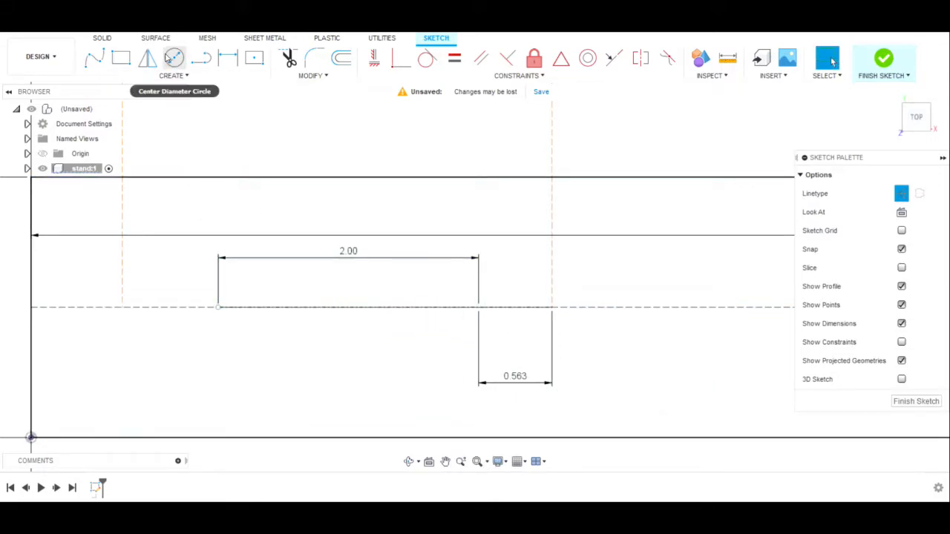
Draw a 0.55 in diameter circle centred on the left end of the 2 in construction line.
{"action": "left_click", "coordinate": [174, 58]}
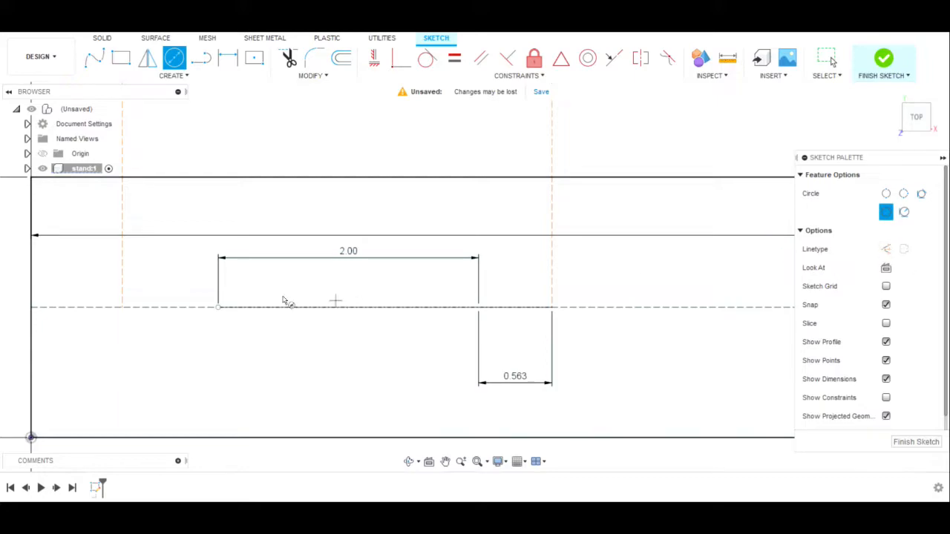
{"action": "scroll", "coordinate": [283, 300], "scroll_direction": "up", "scroll_amount": 2}
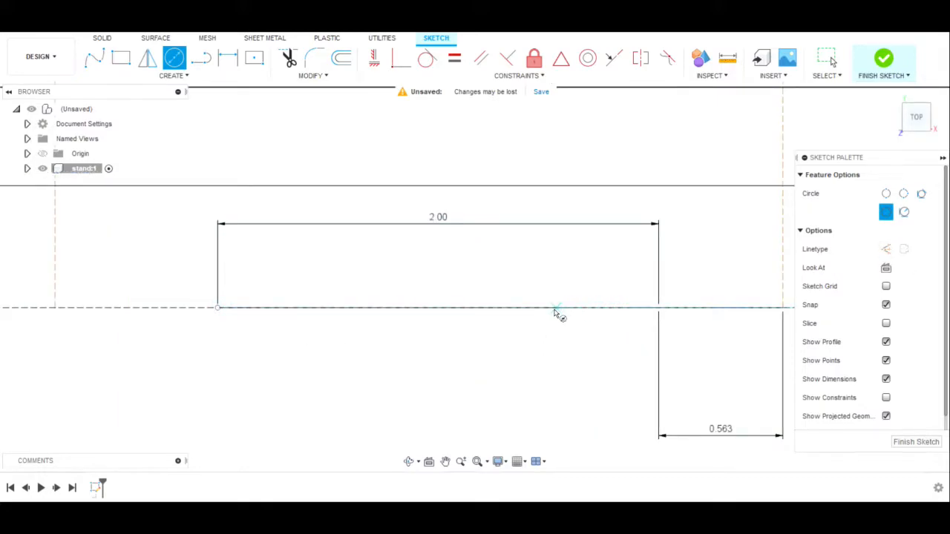
{"action": "left_click", "coordinate": [217, 308]}
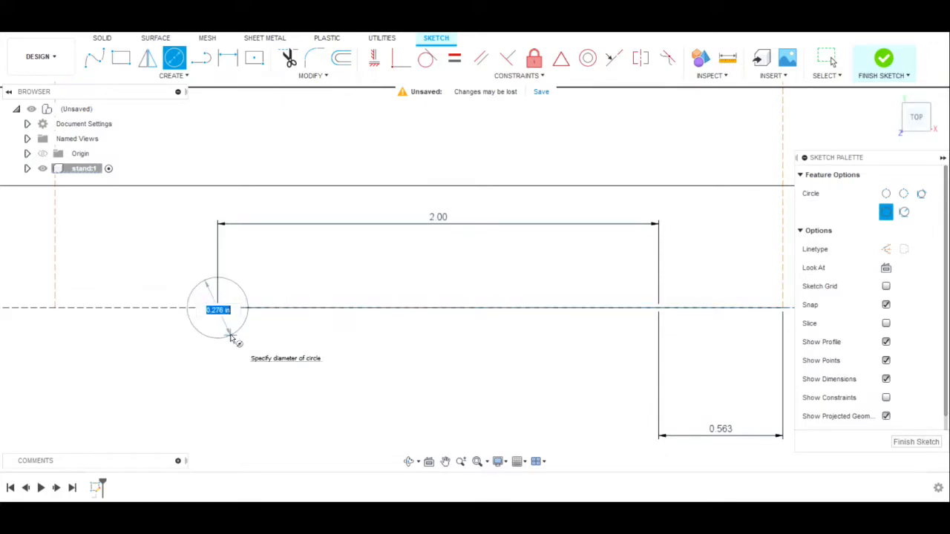
{"action": "type", "text": "0.55"}
{"action": "key", "text": "Return"}
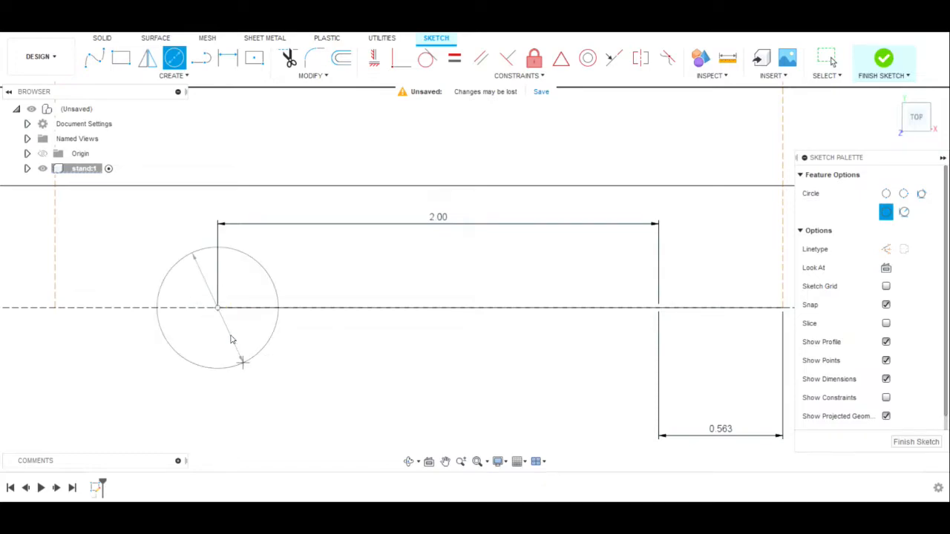
{"action": "key", "text": "Escape"}
Draw a 0.55 in diameter circle centred on the right end of the 2 in construction line.
{"action": "key", "text": "c"}
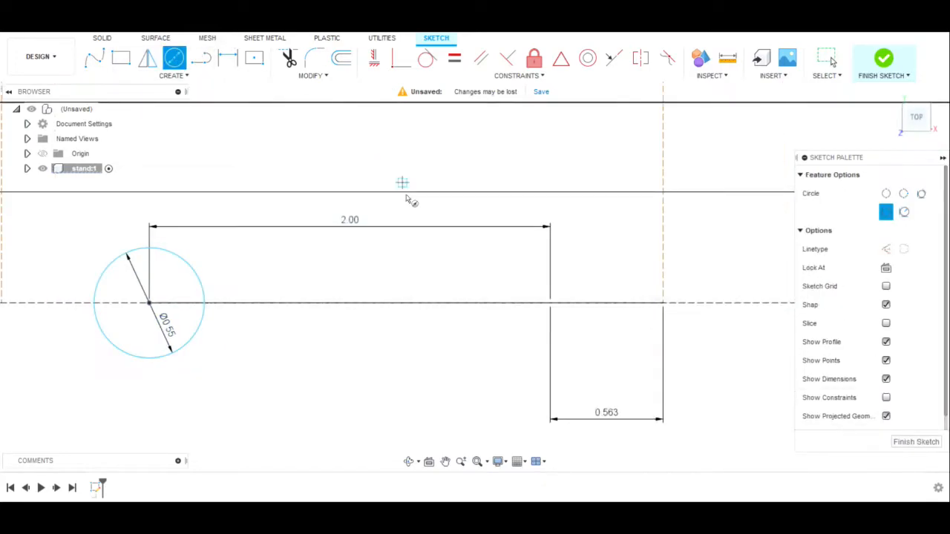
{"action": "left_click", "coordinate": [551, 304]}
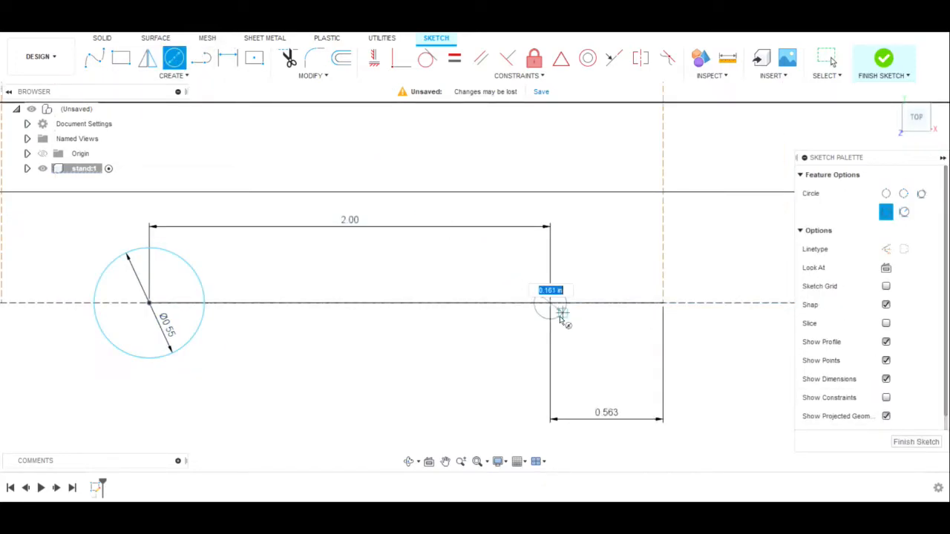
{"action": "type", "text": ".55"}
{"action": "key", "text": "Return"}
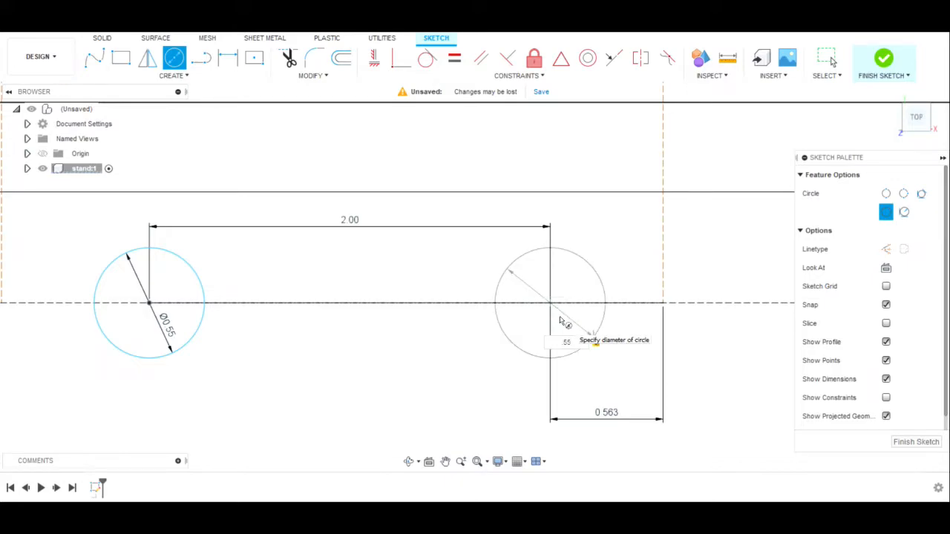
{"action": "key", "text": "Escape"}
Examine the two circles in the lower strip and the slot in the upper strip, along with the dimensions and construction lines locating them.
{"action": "scroll", "coordinate": [561, 321], "scroll_direction": "down", "scroll_amount": 8}
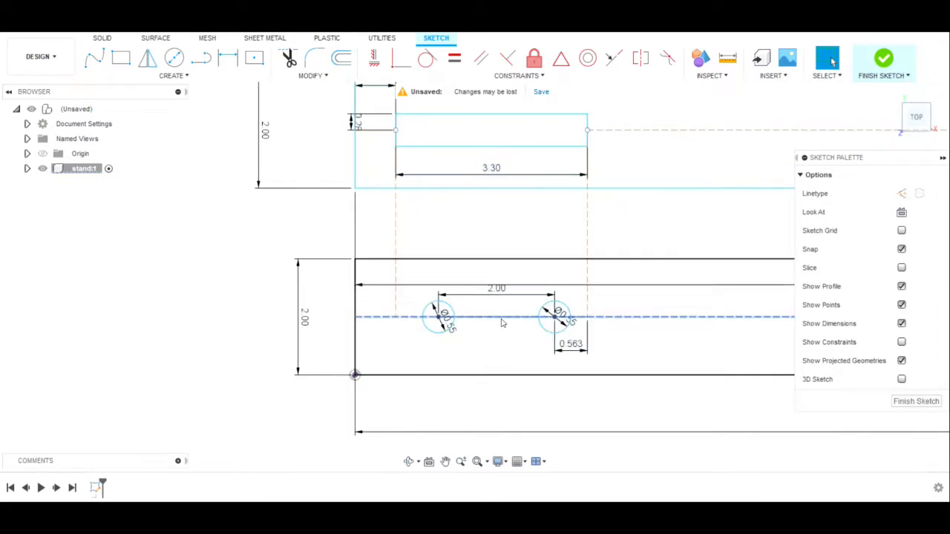
{"action": "left_click", "coordinate": [453, 312]}
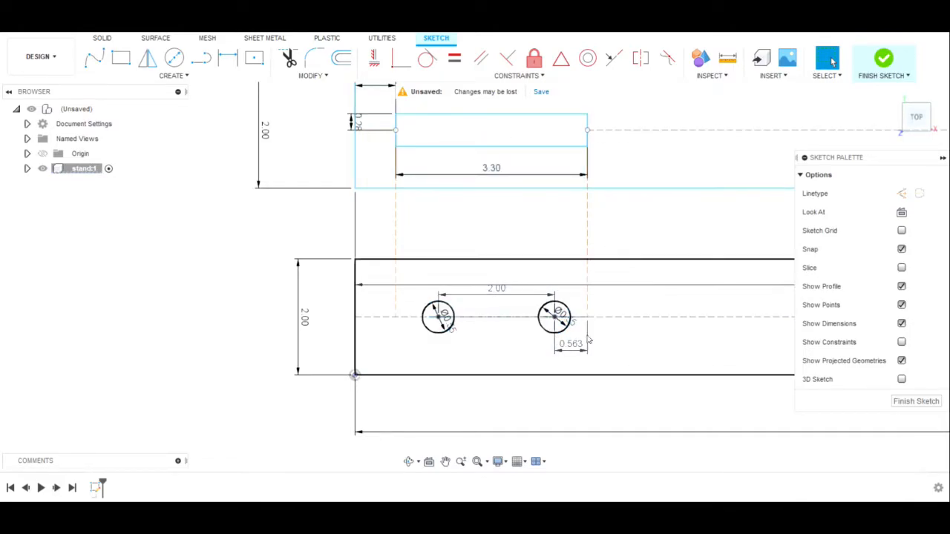
{"action": "left_click", "coordinate": [567, 310]}
{"action": "left_click_drag", "start_coordinate": [475, 325], "coordinate": [484, 322]}
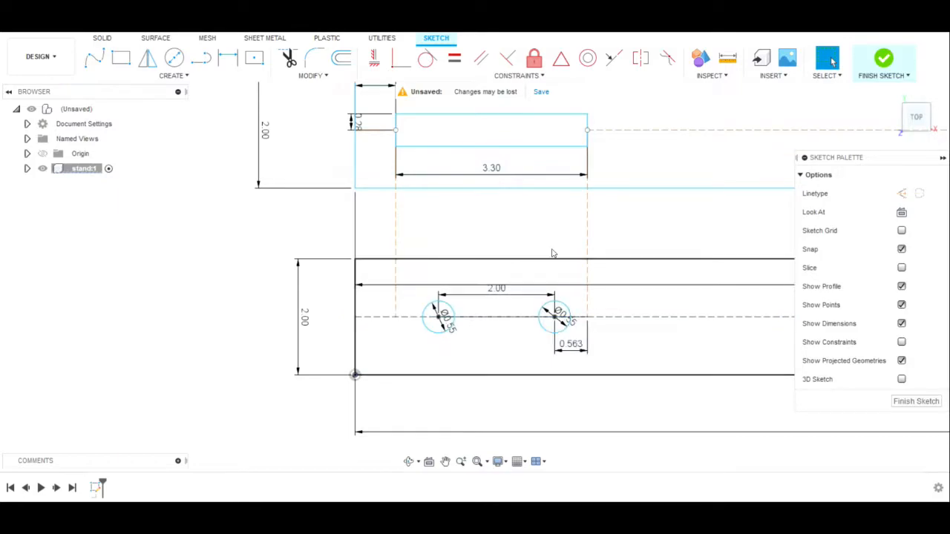
{"action": "scroll", "coordinate": [560, 232], "scroll_direction": "down", "scroll_amount": 1}
{"action": "mouse_move", "coordinate": [550, 233]}
{"action": "middle_mouse_down"}
{"action": "mouse_move", "coordinate": [480, 233]}
{"action": "mouse_move", "coordinate": [551, 256]}
{"action": "middle_mouse_up"}
{"action": "scroll", "coordinate": [427, 238], "scroll_direction": "up", "scroll_amount": 4}
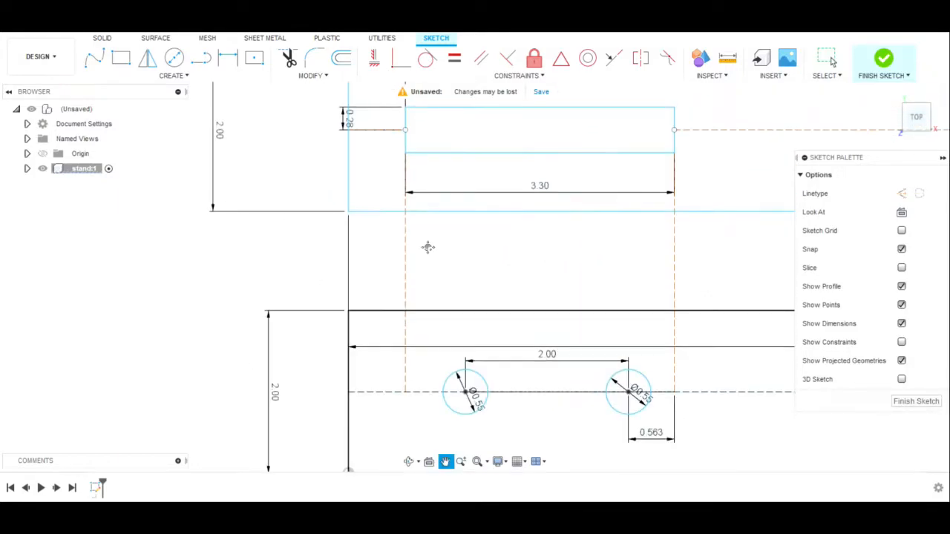
{"action": "middle_click_drag", "start_coordinate": [427, 240], "coordinate": [417, 272]}
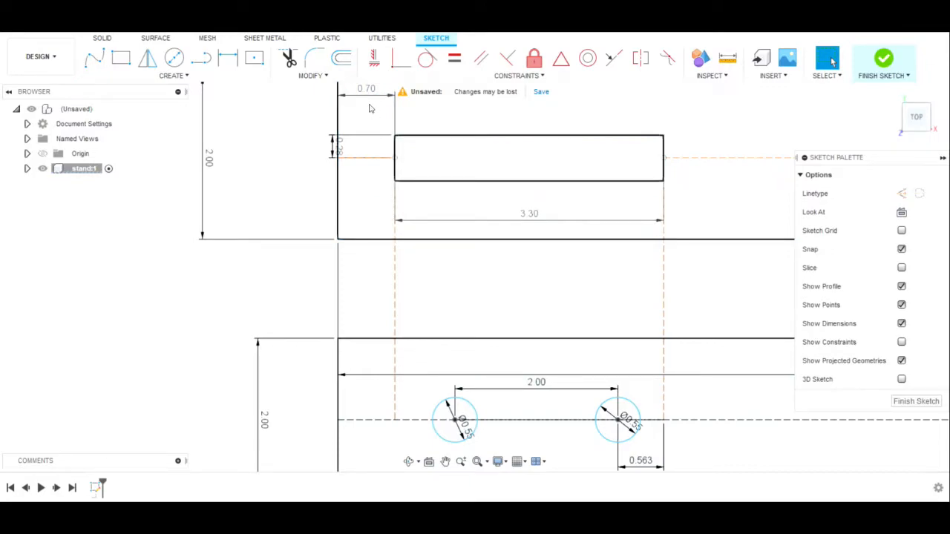
{"action": "scroll", "coordinate": [358, 121], "scroll_direction": "down", "scroll_amount": 1}
{"action": "middle_click_drag", "start_coordinate": [357, 121], "coordinate": [319, 120]}
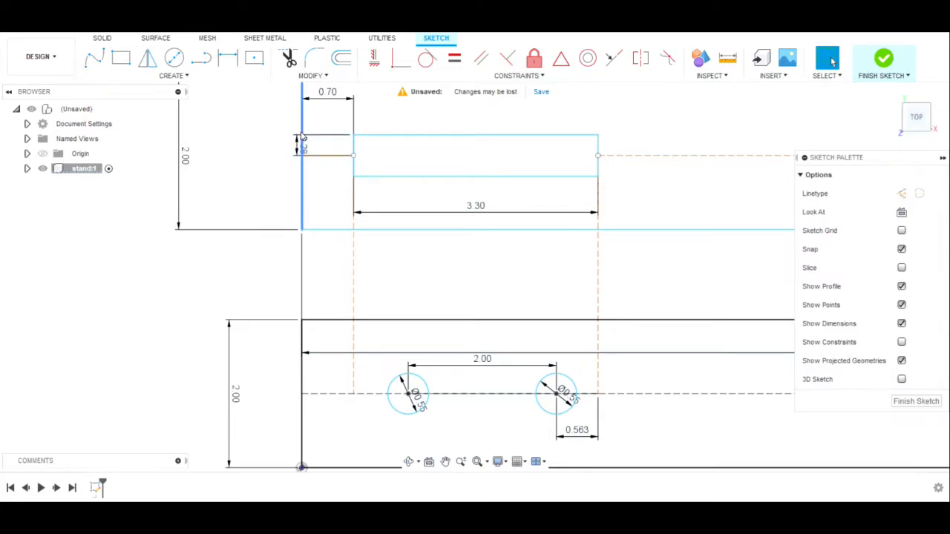
{"action": "left_click_drag", "start_coordinate": [355, 135], "coordinate": [447, 133]}
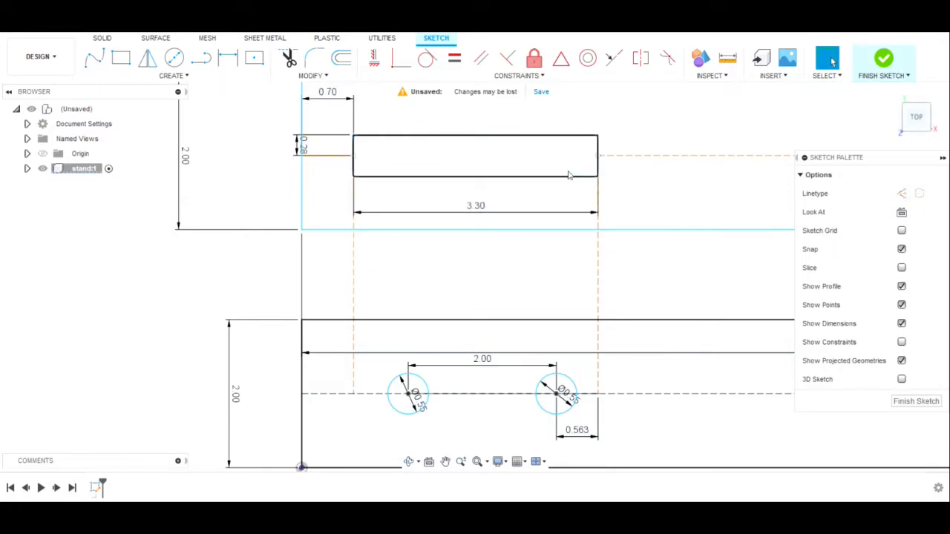
{"action": "scroll", "coordinate": [363, 149], "scroll_direction": "down", "scroll_amount": 2}
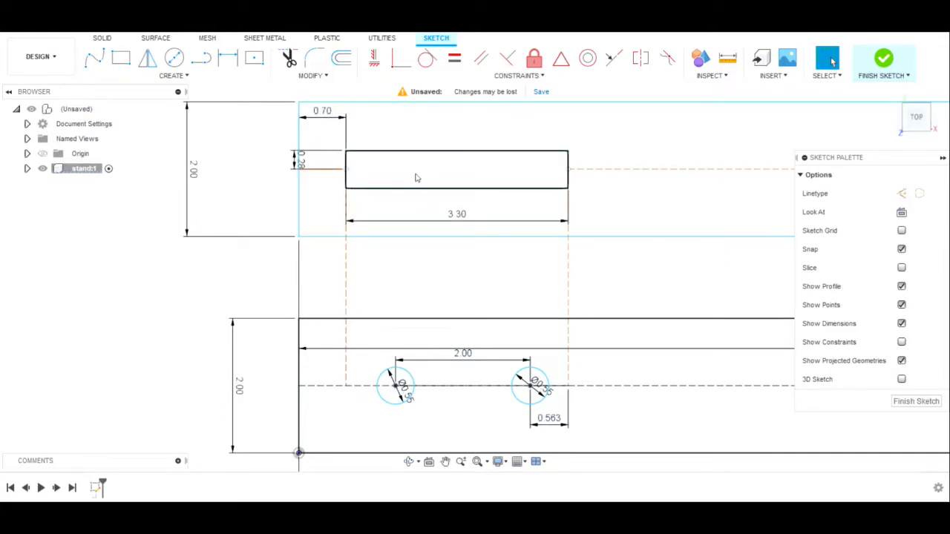
{"action": "middle_click_drag", "start_coordinate": [424, 206], "coordinate": [398, 100]}
{"action": "scroll", "coordinate": [387, 304], "scroll_direction": "down", "scroll_amount": 1}
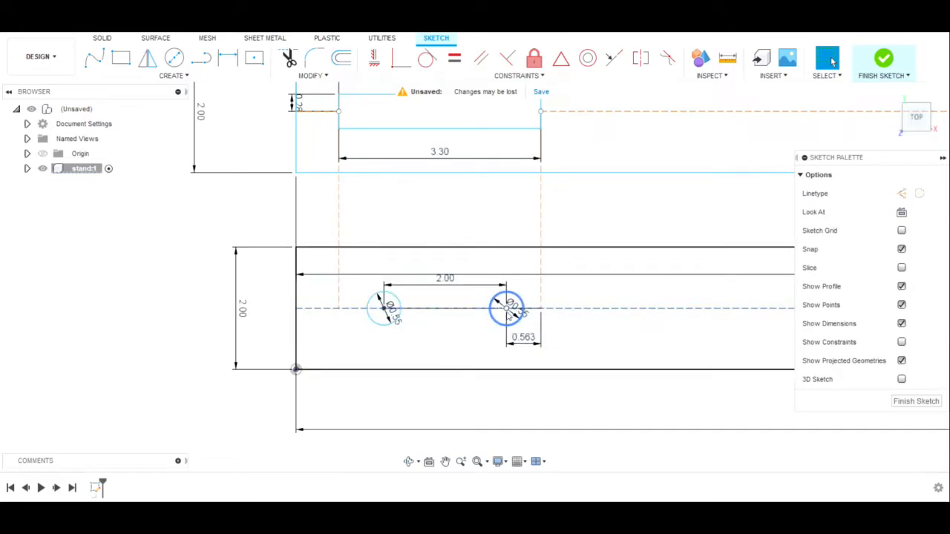
Finish the sketch and extrude the upper strip's profile, leaving out the slot, 0.120 in as a new body.
{"action": "scroll", "coordinate": [499, 327], "scroll_direction": "down", "scroll_amount": 6}
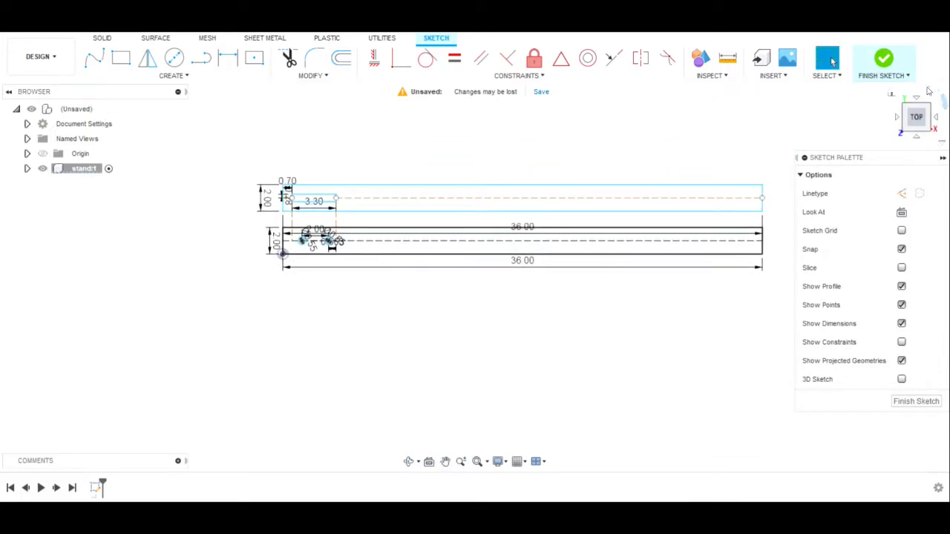
{"action": "left_click", "coordinate": [883, 61]}
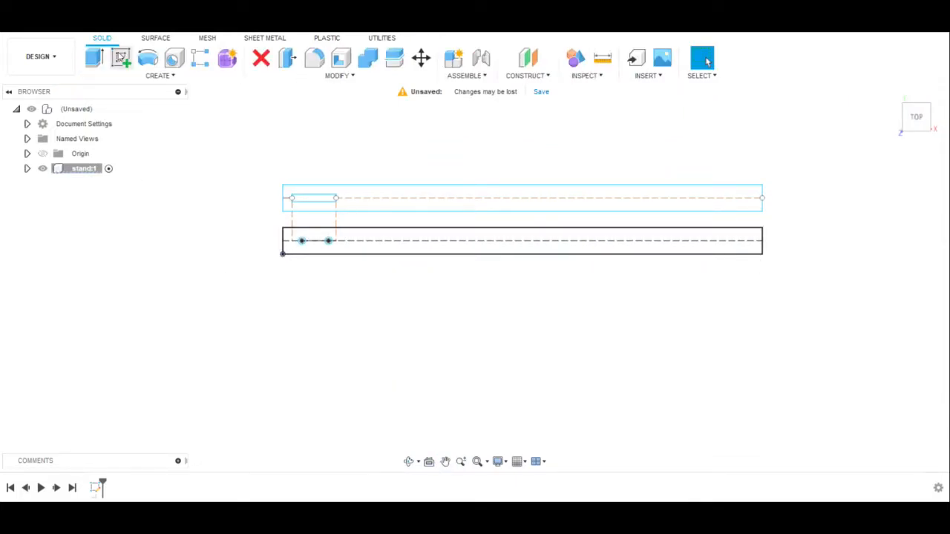
{"action": "left_click", "coordinate": [94, 58]}
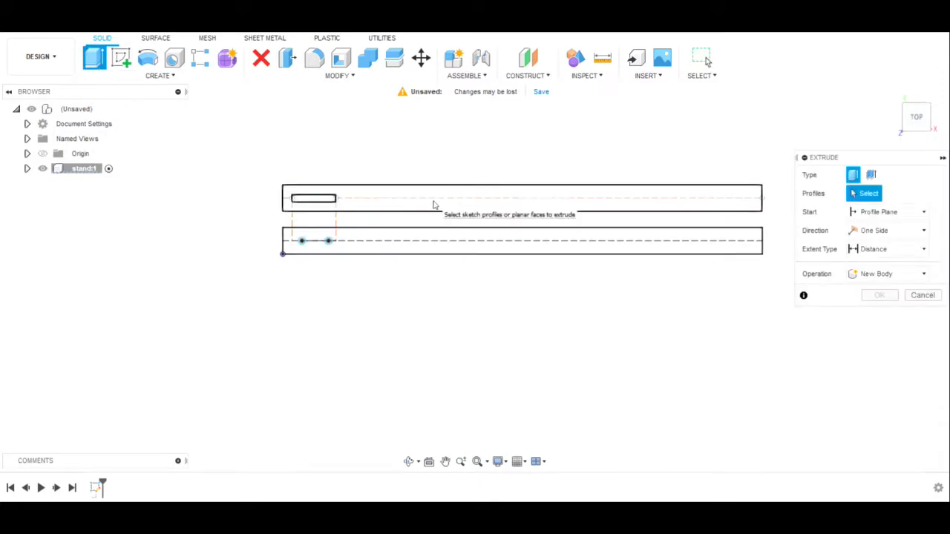
{"action": "left_click", "coordinate": [434, 204]}
{"action": "type", "text": ".75"}
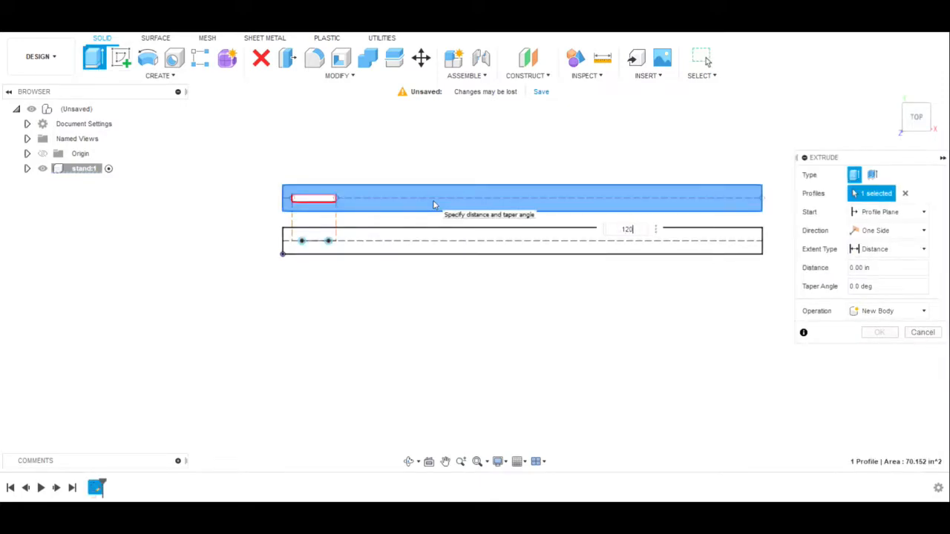
{"action": "key", "text": "Return"}
Show Sketch2 again and extrude the lower strip's profile, leaving out both circles, 0.120 in as a new body.
{"action": "left_click", "coordinate": [27, 168]}
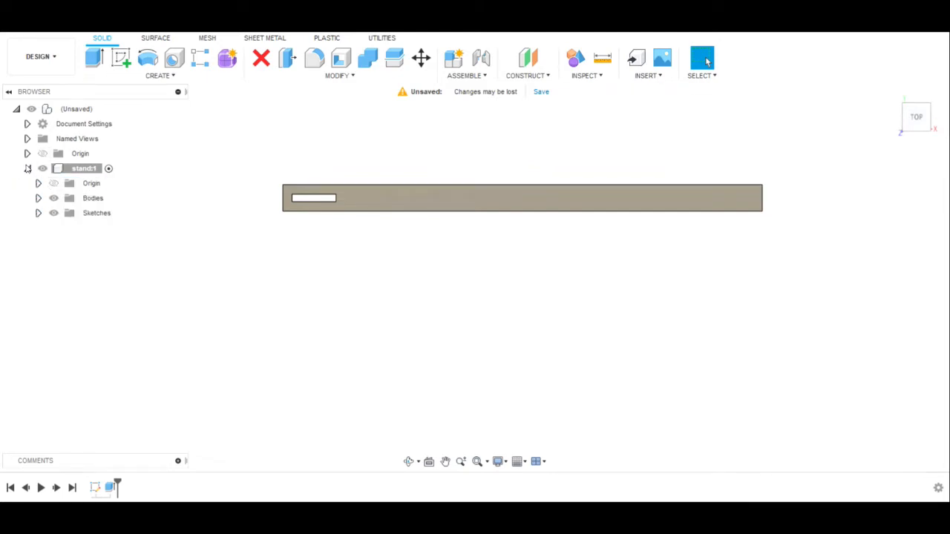
{"action": "left_click", "coordinate": [39, 213]}
{"action": "left_click", "coordinate": [64, 228]}
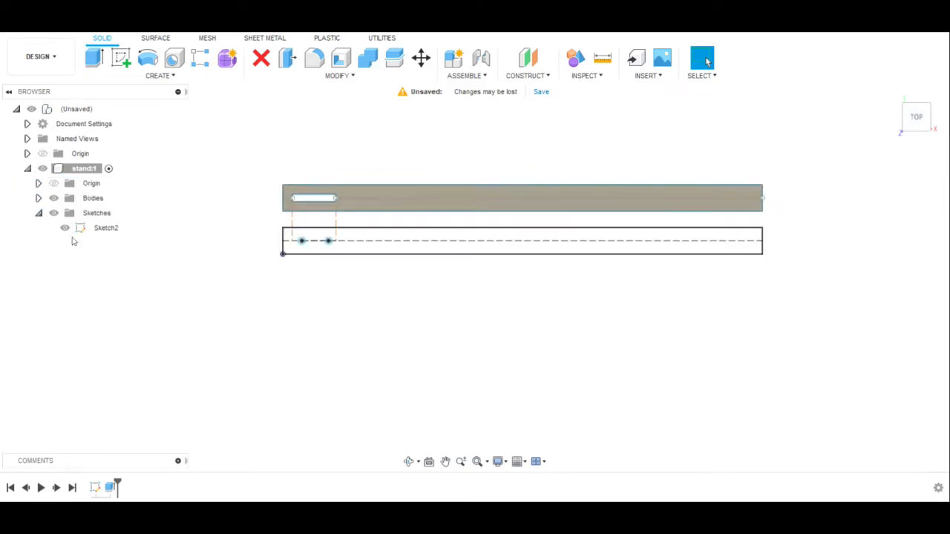
{"action": "left_click", "coordinate": [94, 58]}
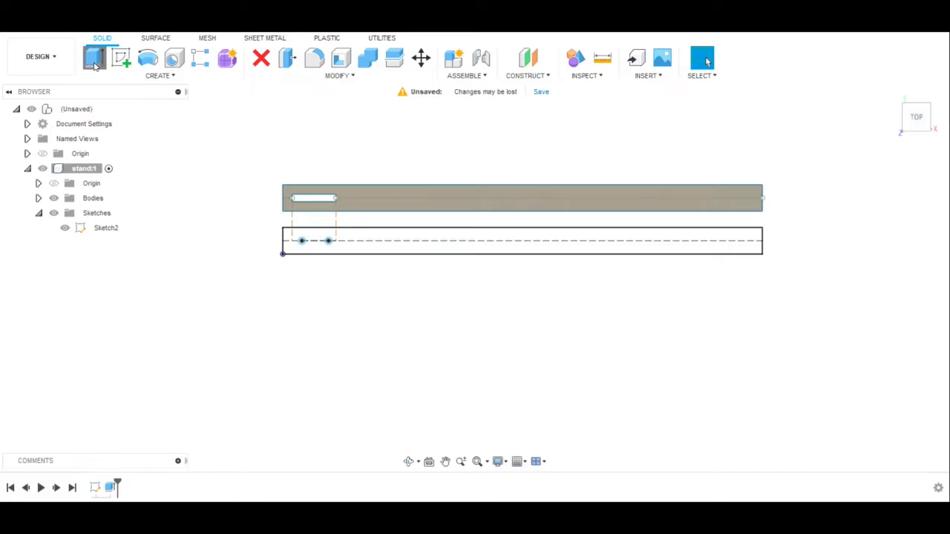
{"action": "left_click", "coordinate": [358, 240]}
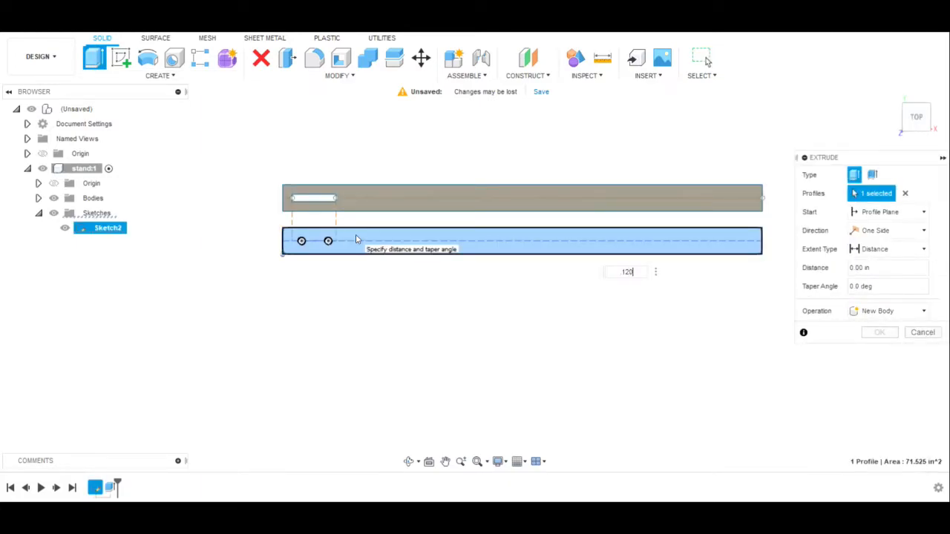
{"action": "type", "text": "120"}
{"action": "key", "text": "Return"}
Hide Sketch2 and check the slotted upper strip and the lower strip with its two holes.
{"action": "scroll", "coordinate": [355, 234], "scroll_direction": "up", "scroll_amount": 2}
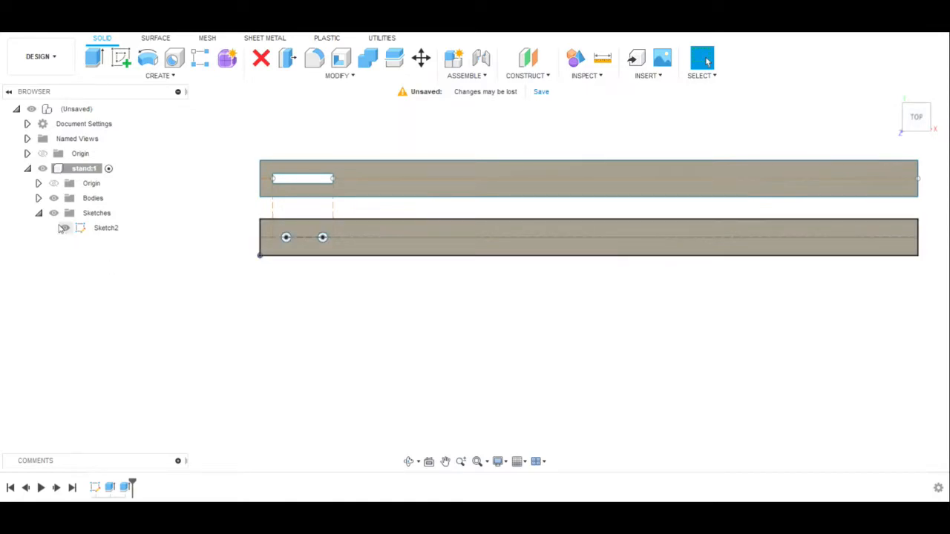
{"action": "left_click", "coordinate": [63, 228]}
{"action": "scroll", "coordinate": [326, 335], "scroll_direction": "up", "scroll_amount": 3}
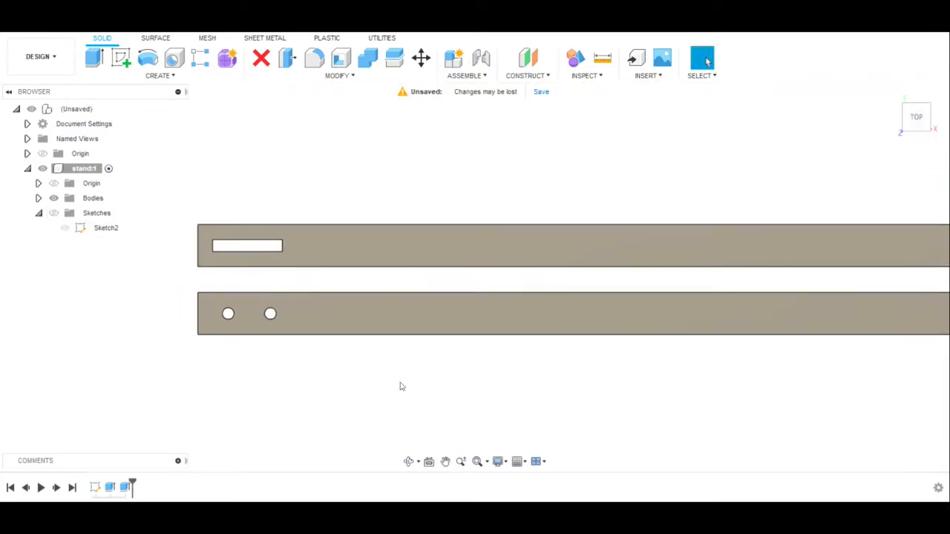
{"action": "scroll", "coordinate": [443, 359], "scroll_direction": "down", "scroll_amount": 2}
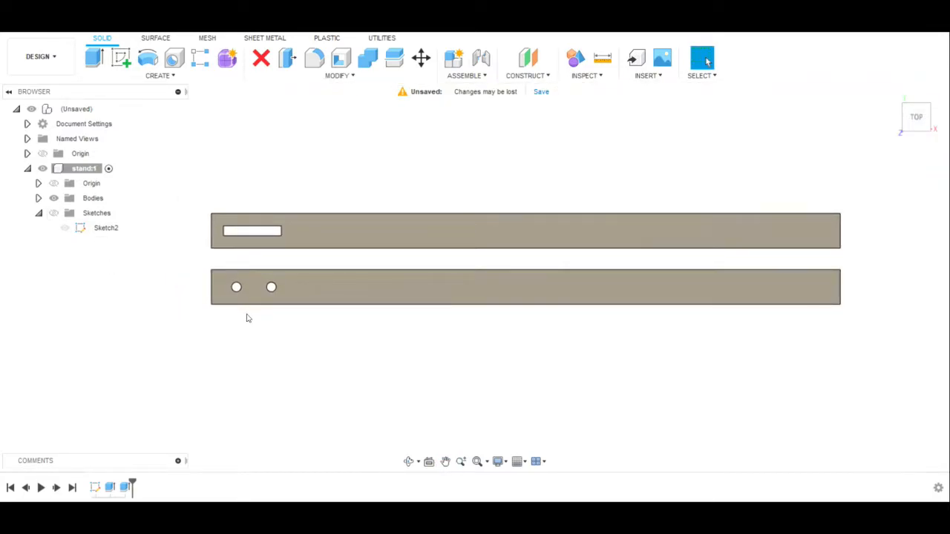